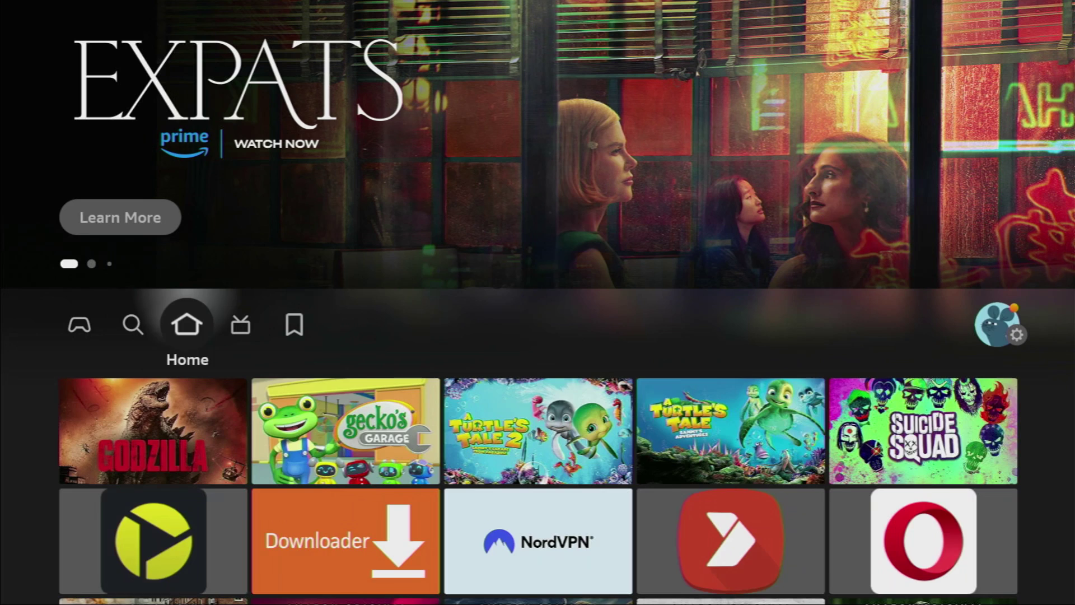
# - Search Fire TV for 'do' on the on-screen keyboard and pick the Downloader suggestion
pyautogui.press('Left')
pyautogui.press('Down')
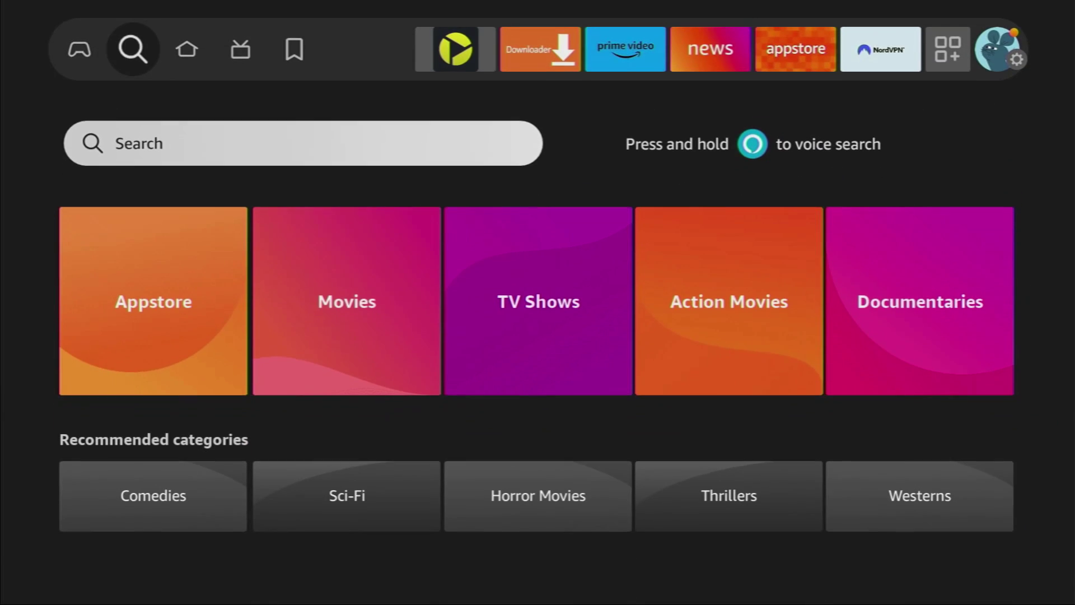
pyautogui.press('Return')
pyautogui.press('Right')
pyautogui.press('Right')
pyautogui.press('Right')
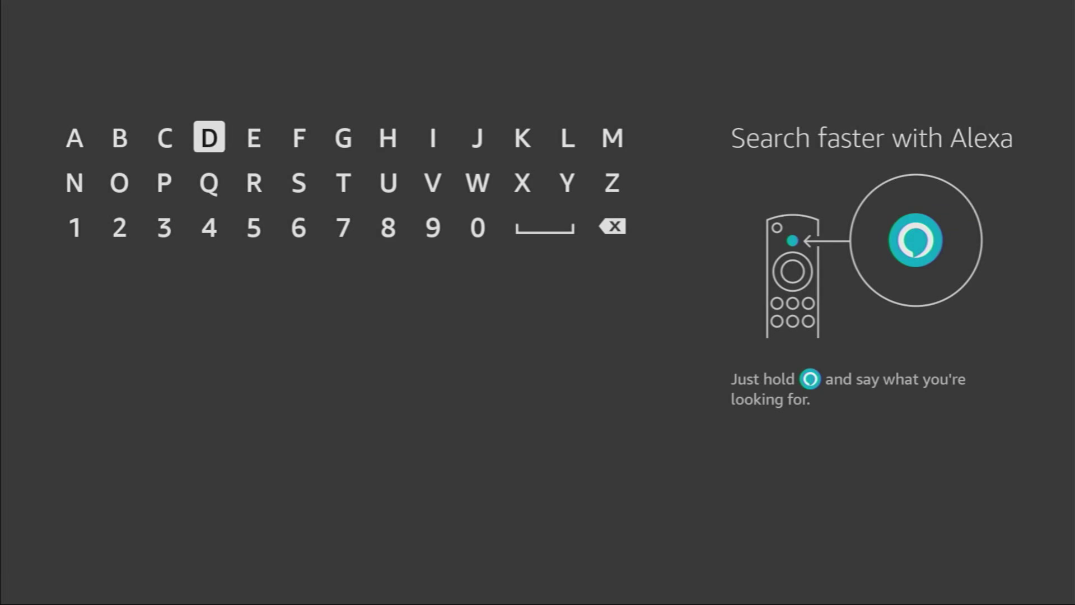
pyautogui.press('Return')
pyautogui.press('Down')
pyautogui.press('Left')
pyautogui.press('Left')
pyautogui.press('Return')
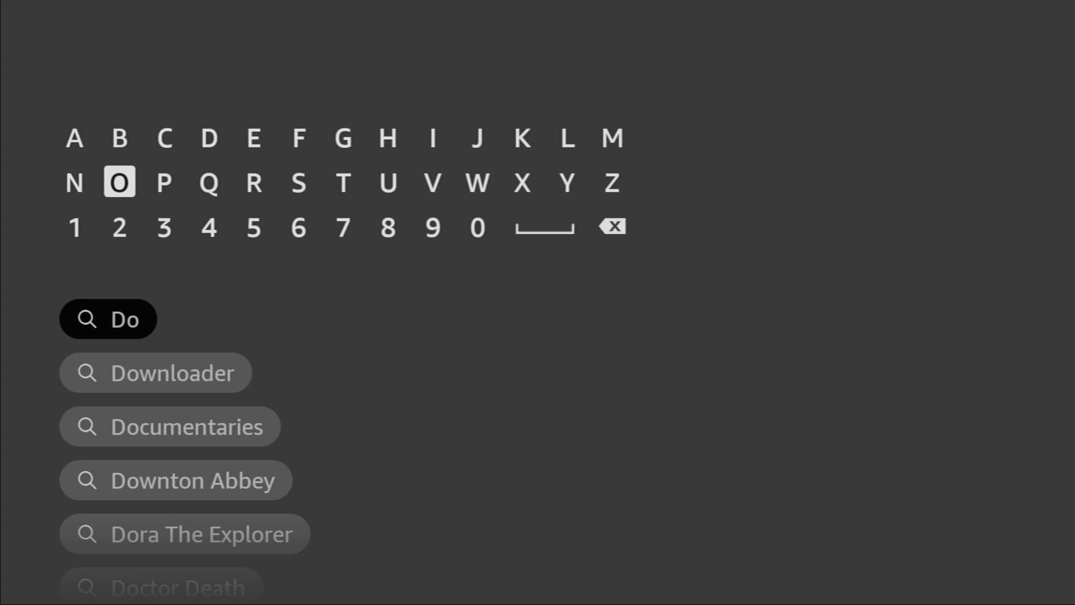
pyautogui.press('Down')
pyautogui.press('Down')
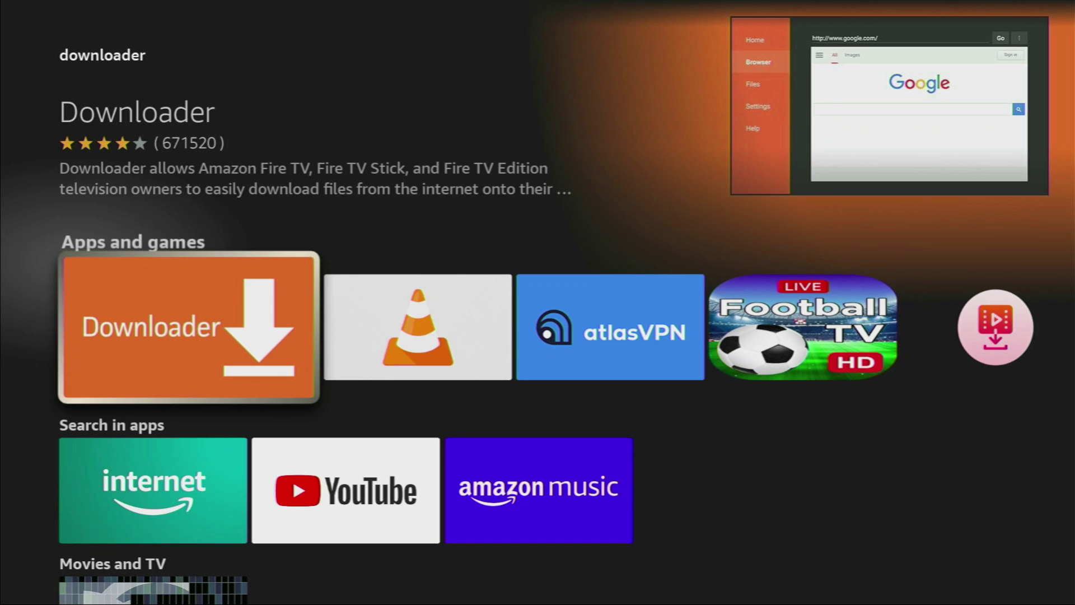
# - From the home screen, go to the Settings gear and open My Fire TV
pyautogui.press('Home')
pyautogui.press('Right')
pyautogui.press('Right')
pyautogui.press('Right')
pyautogui.press('Right')
pyautogui.press('Right')
pyautogui.press('Right')
pyautogui.press('Right')
pyautogui.press('Right')
pyautogui.press('Right')
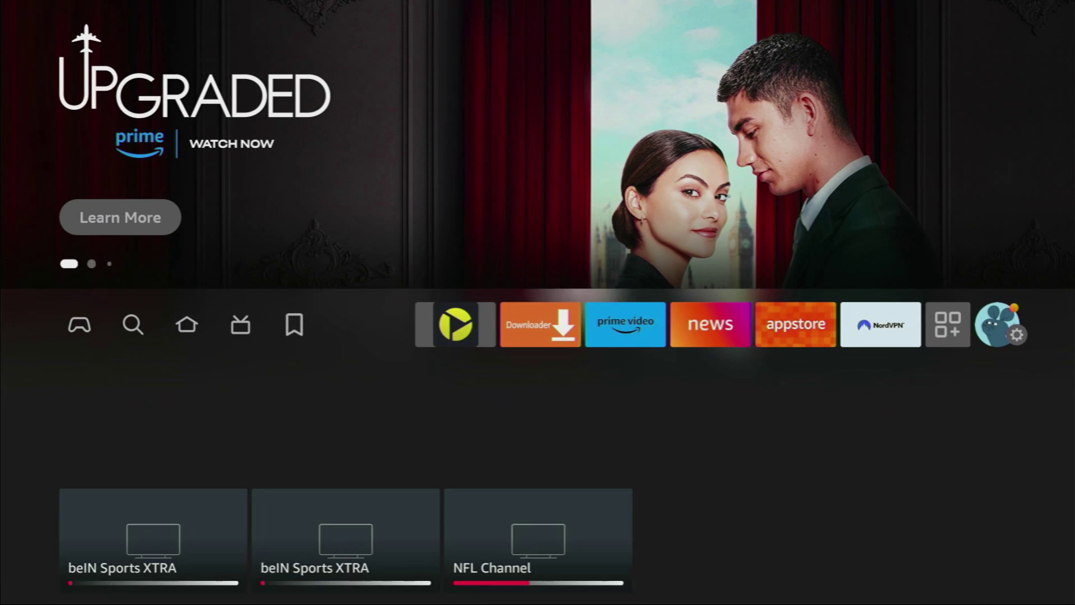
pyautogui.press('Right')
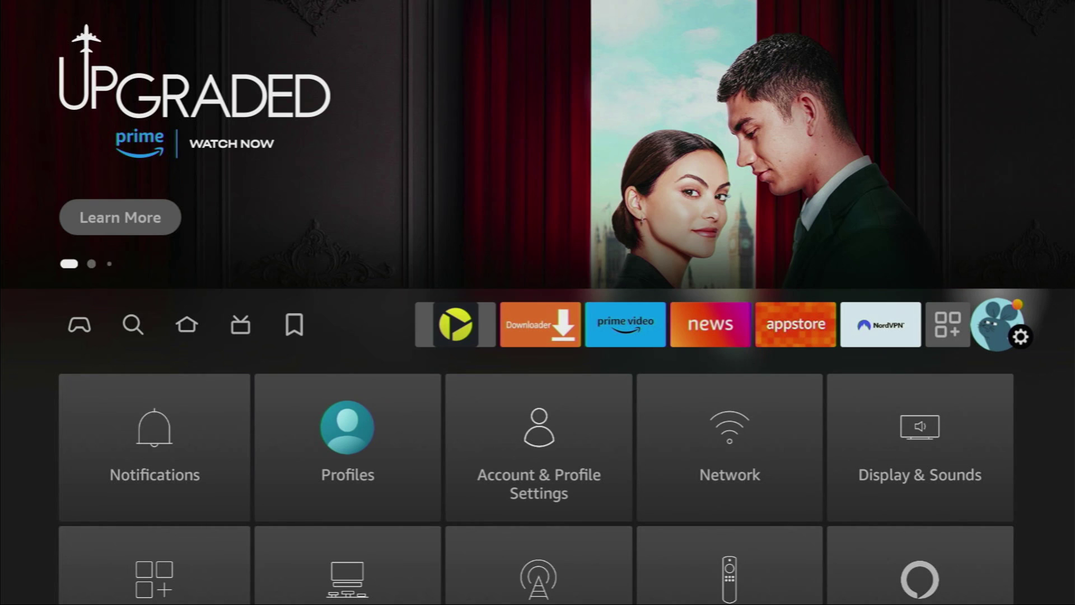
pyautogui.press('Down')
pyautogui.press('Down')
pyautogui.press('Down')
pyautogui.press('Right')
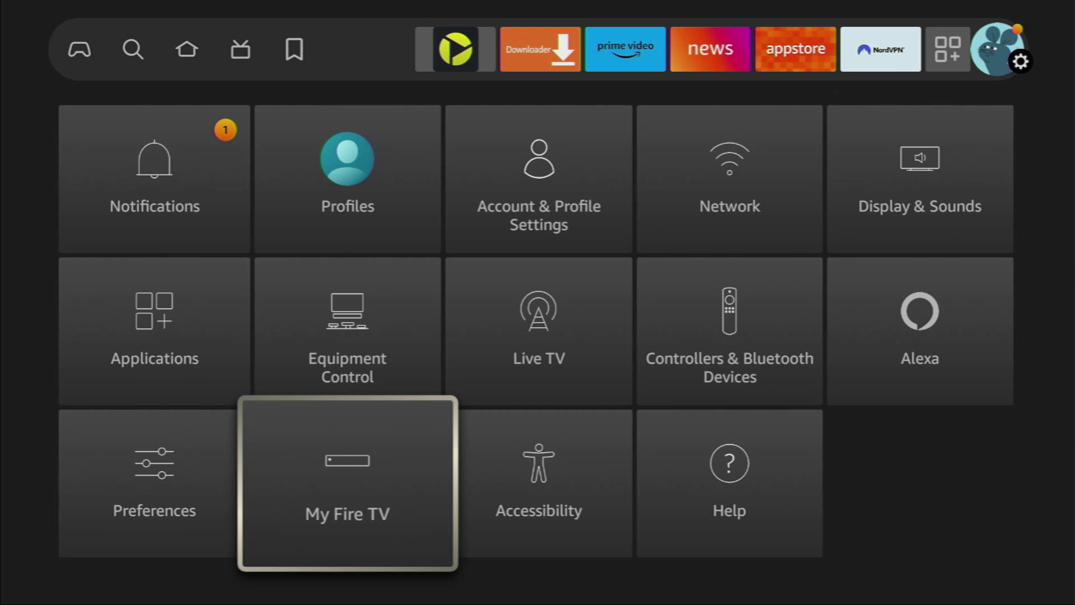
pyautogui.press('Return')
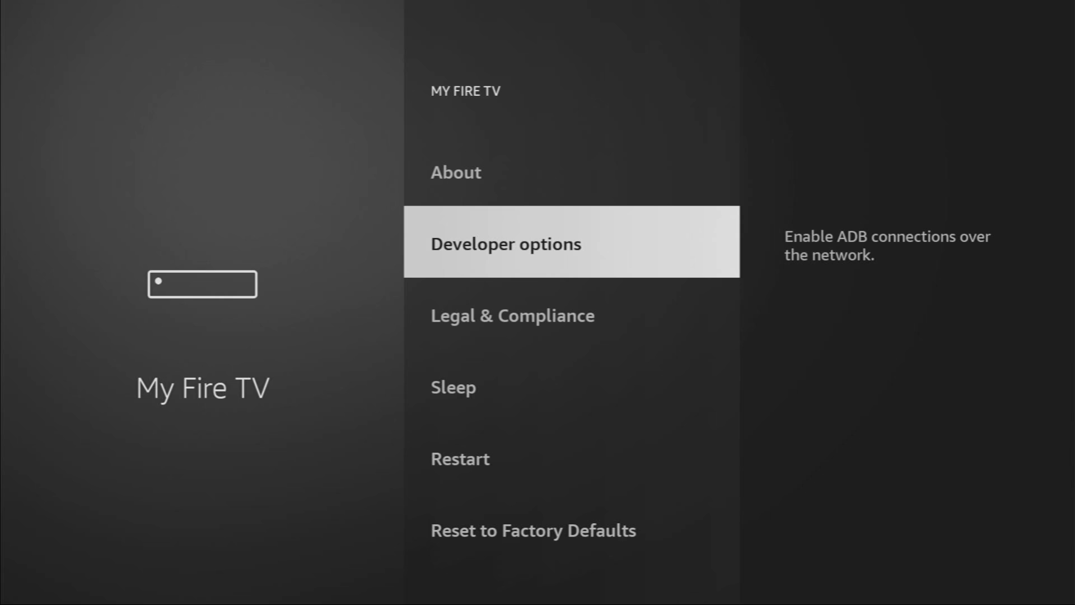
pyautogui.press('Up')
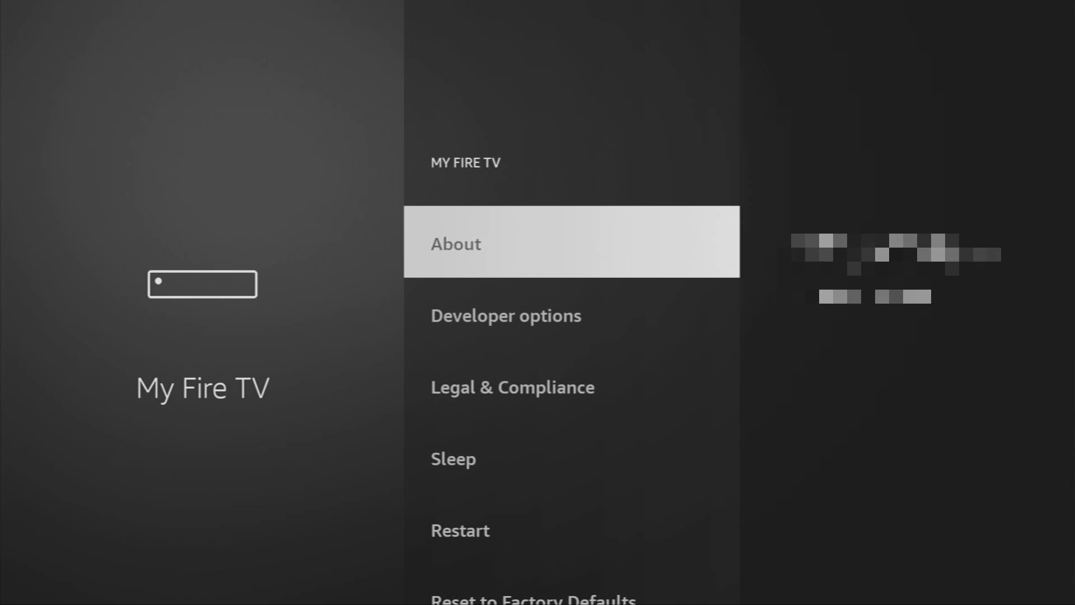
pyautogui.press('Return')
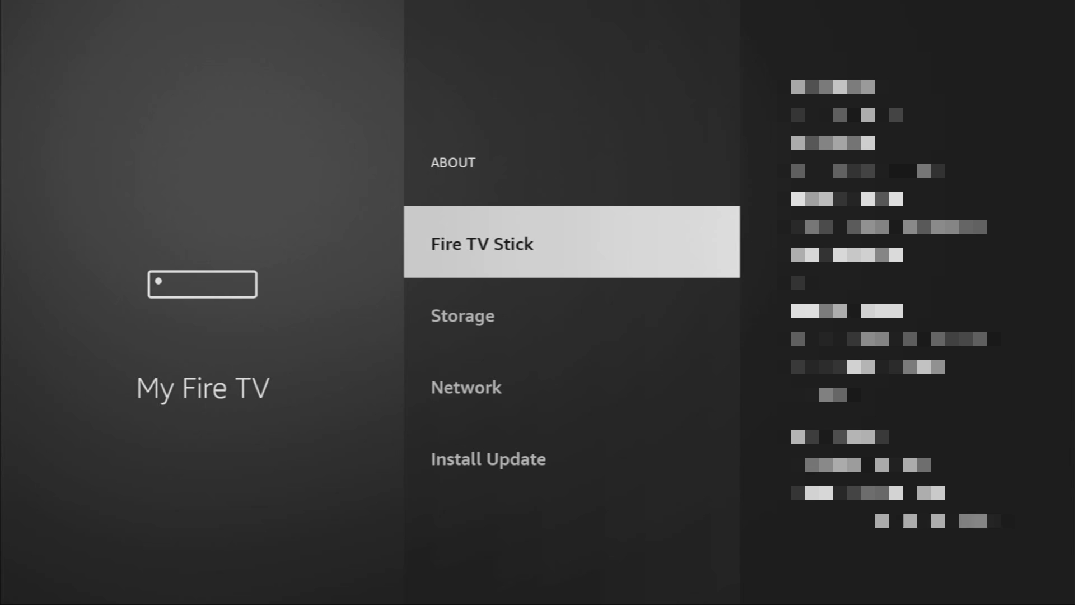
pyautogui.press('Return')
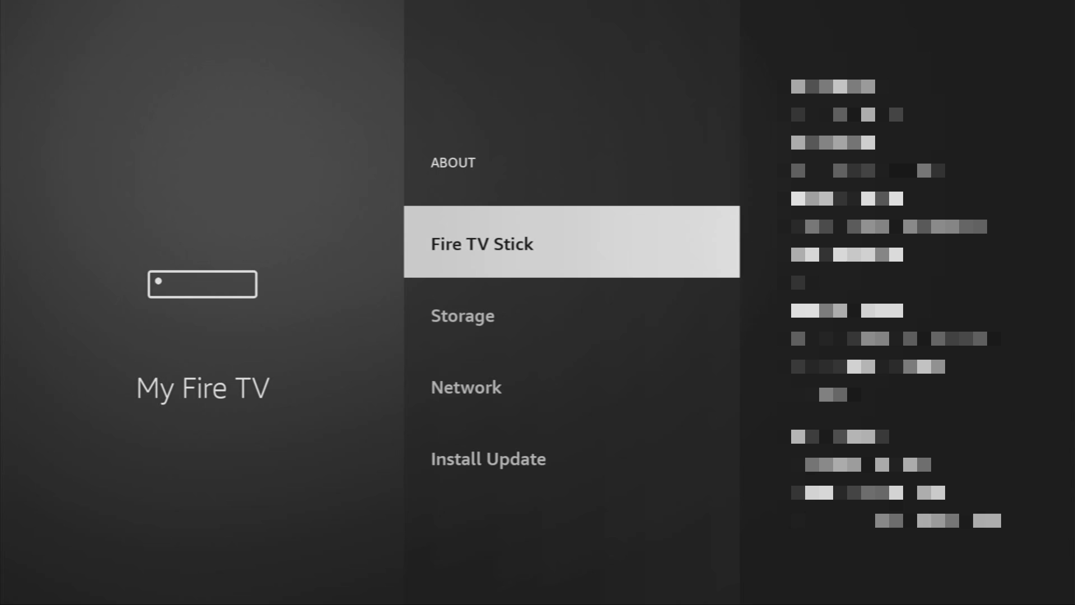
pyautogui.press('Escape')
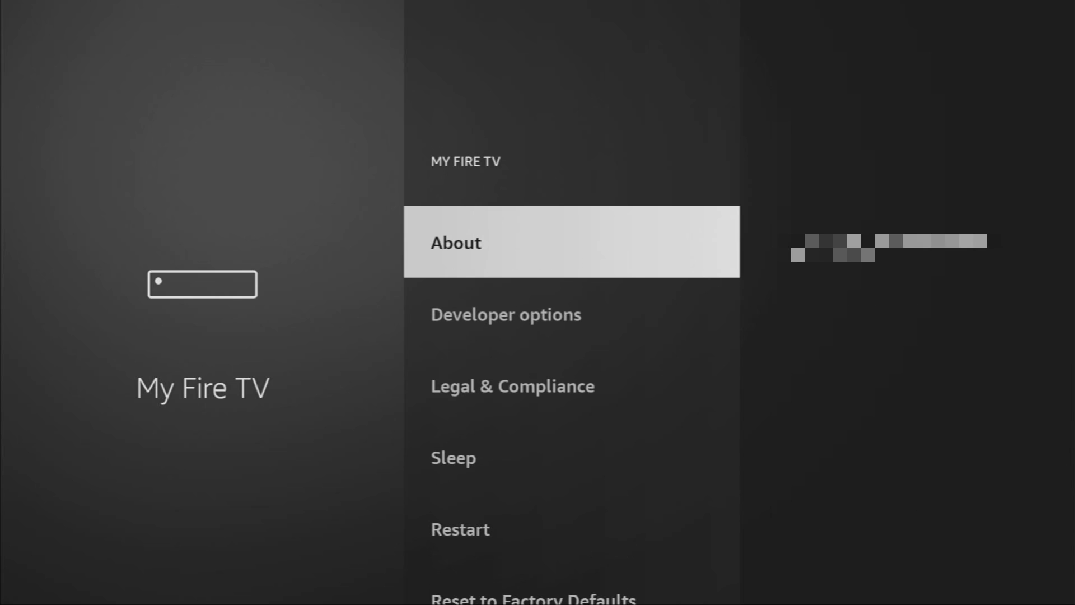
# - In Developer options, turn ADB debugging off and on again, then confirm Downloader is ON under Install unknown apps
pyautogui.press('Down')
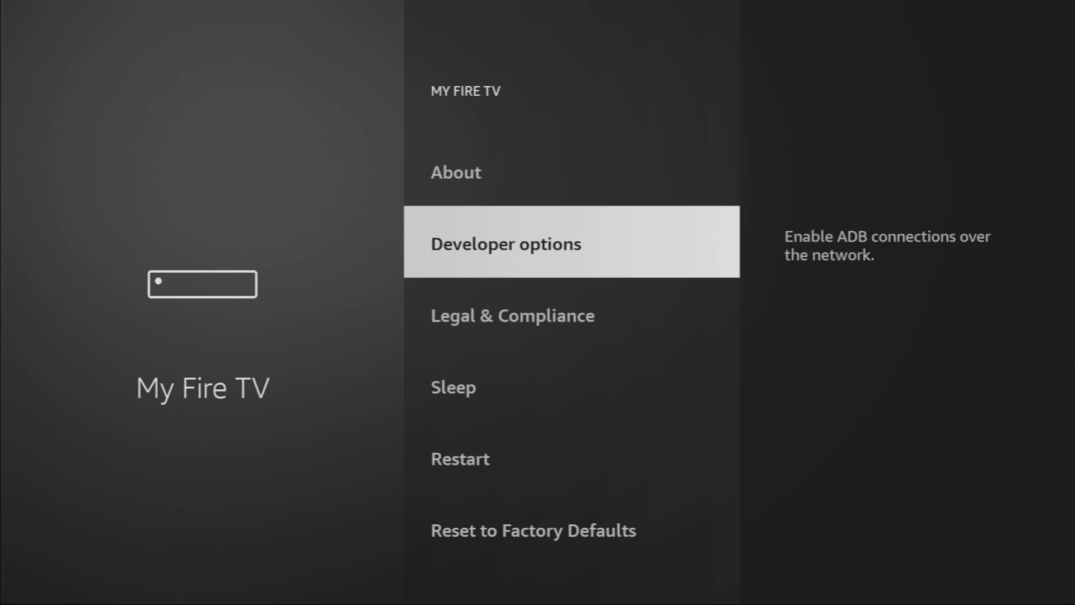
pyautogui.press('Return')
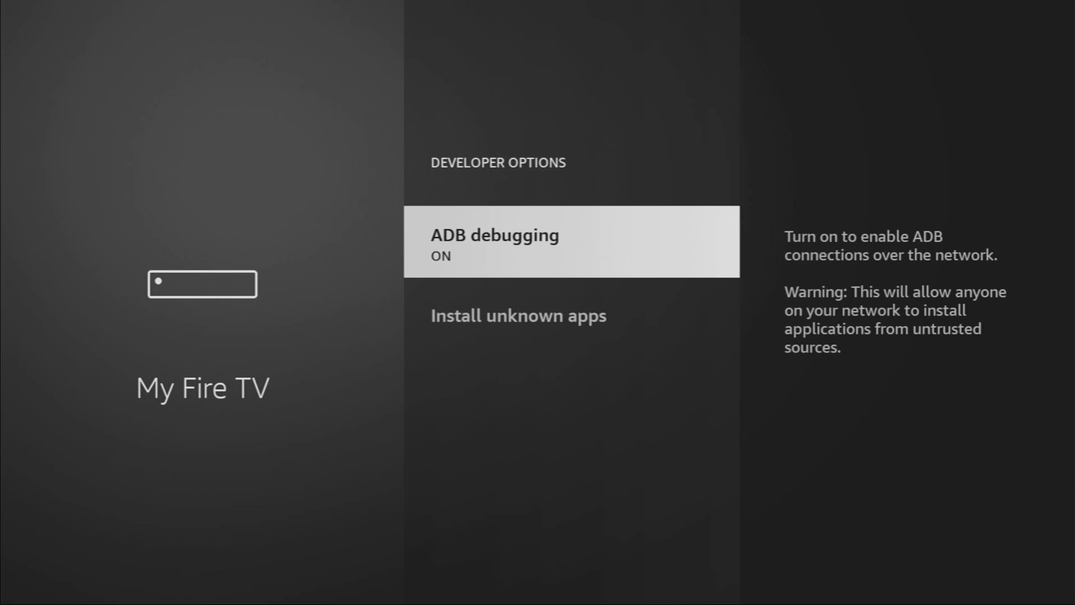
pyautogui.press('Return')
pyautogui.press('Return')
pyautogui.press('Down')
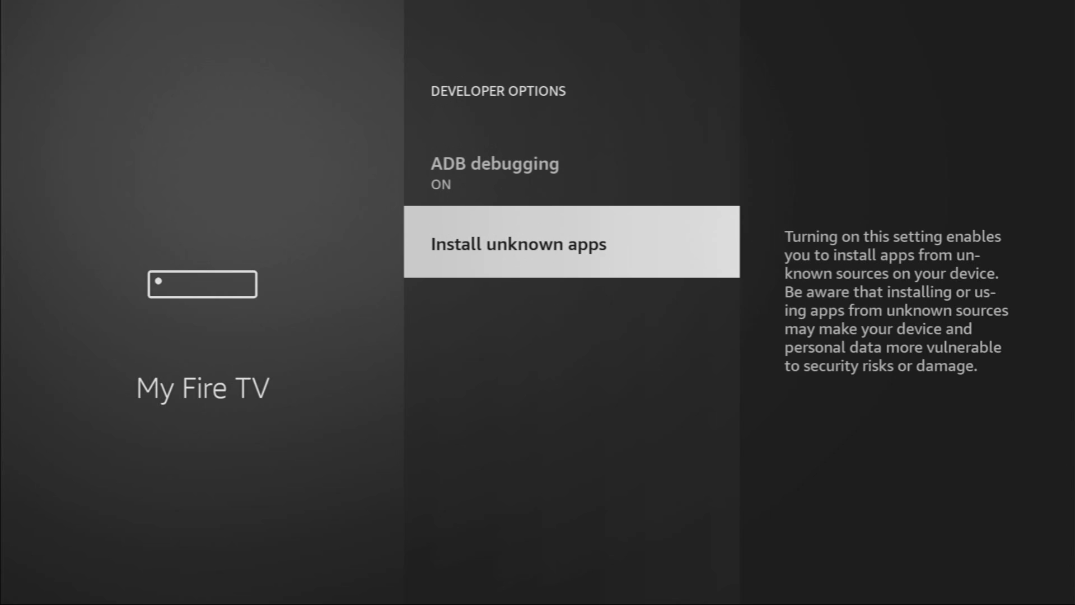
pyautogui.press('Return')
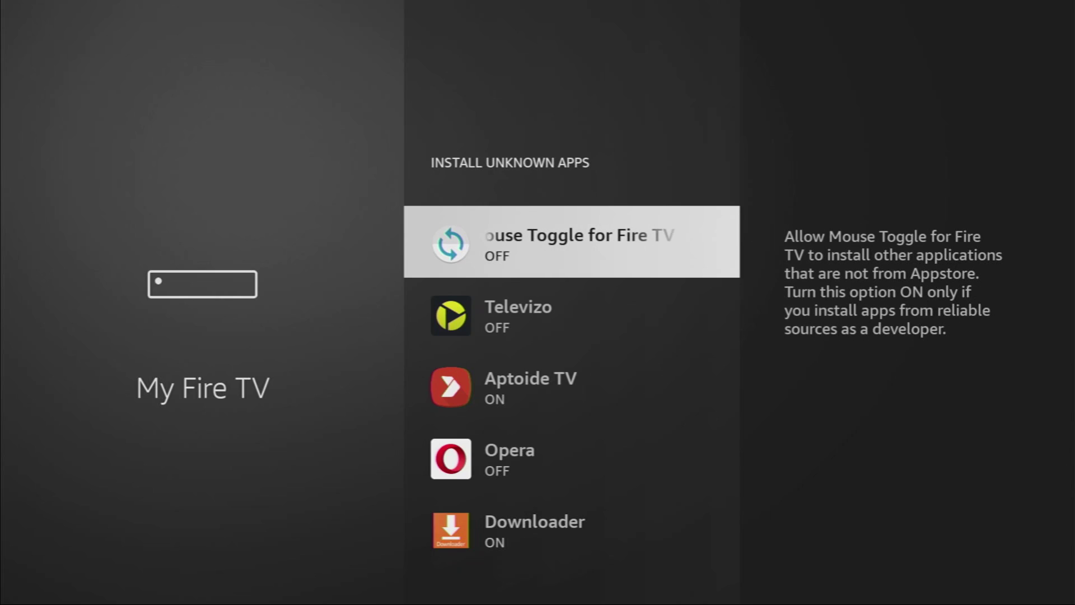
pyautogui.press('Down')
pyautogui.press('Down')
pyautogui.press('Down')
pyautogui.press('Down')
pyautogui.press('Return')
pyautogui.press('Return')
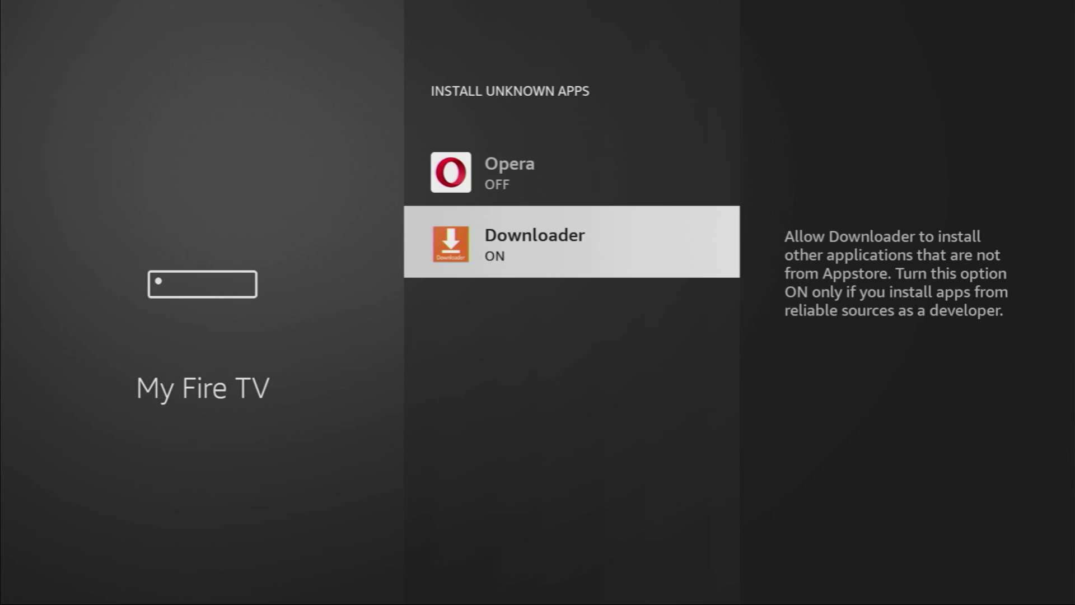
# - Go back to Home, open Your Apps & Channels, and move across past Downloader to NordVPN
pyautogui.press('Home')
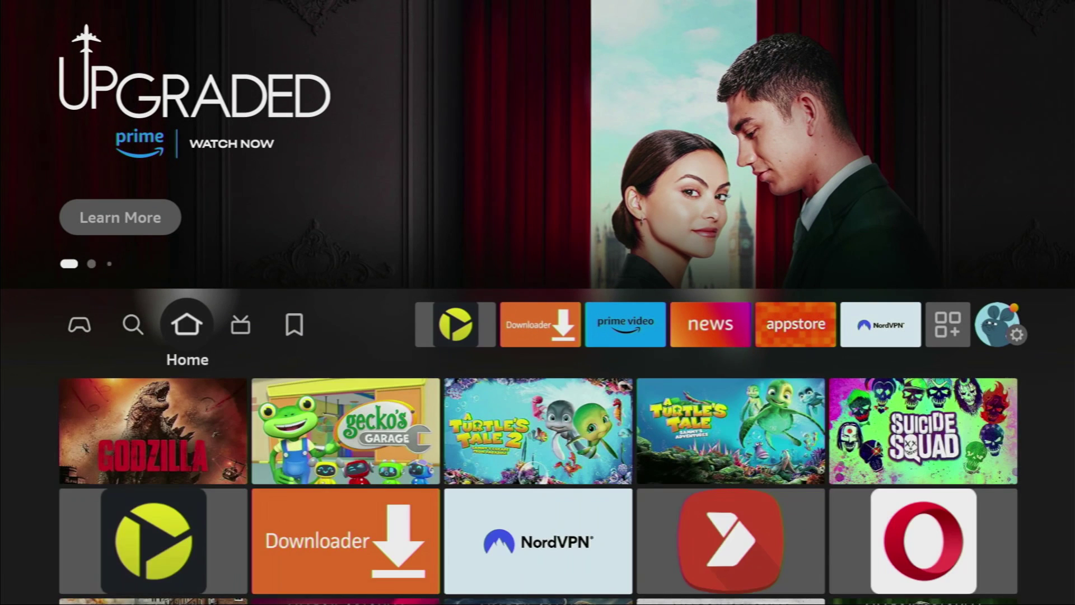
pyautogui.press('Right')
pyautogui.press('Right')
pyautogui.press('Right')
pyautogui.press('Right')
pyautogui.press('Right')
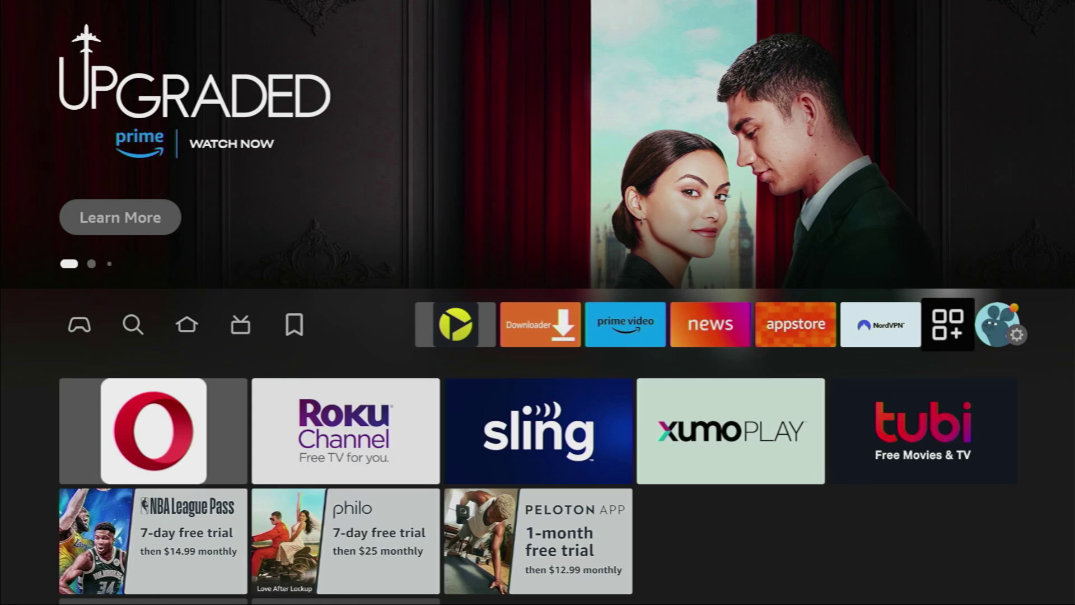
pyautogui.press('Return')
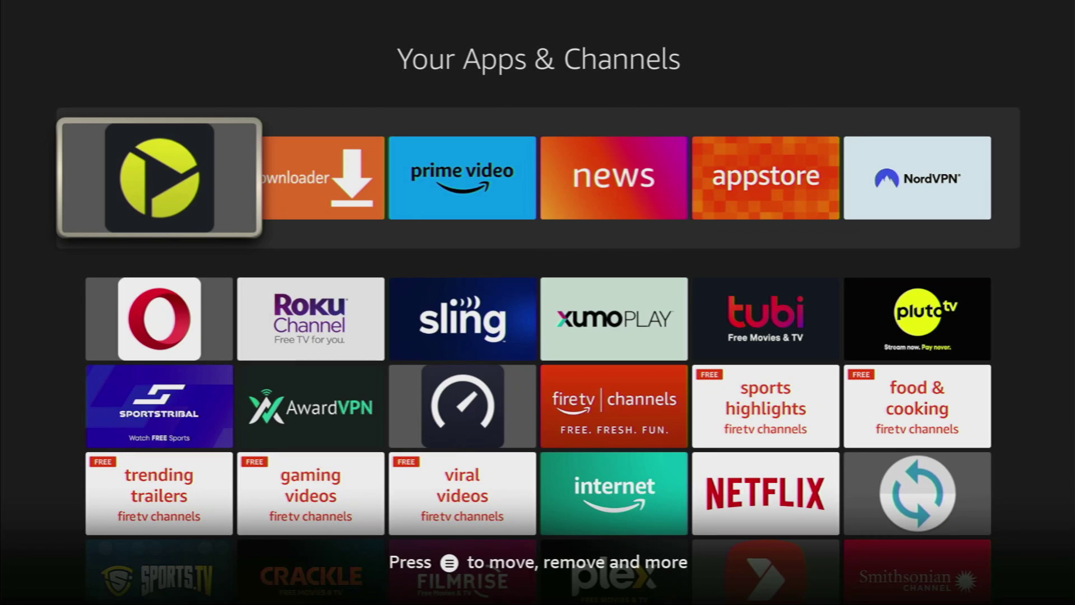
pyautogui.press('Right')
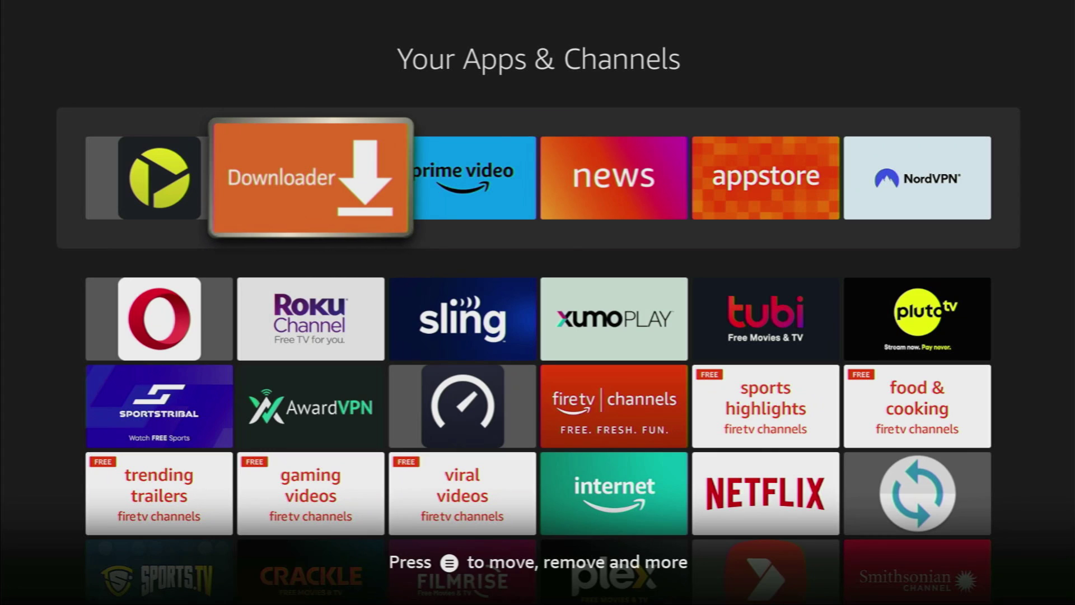
pyautogui.press('Right')
pyautogui.press('Right')
pyautogui.press('Right')
pyautogui.press('Right')
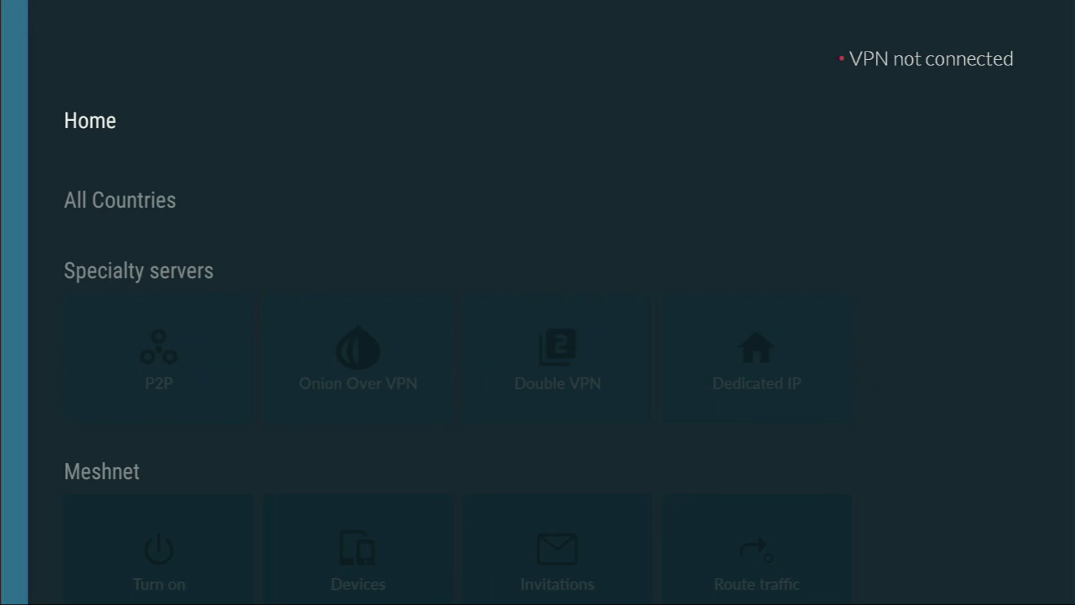
# - Connect the VPN to the Canada tile in the All Countries list
pyautogui.press('Down')
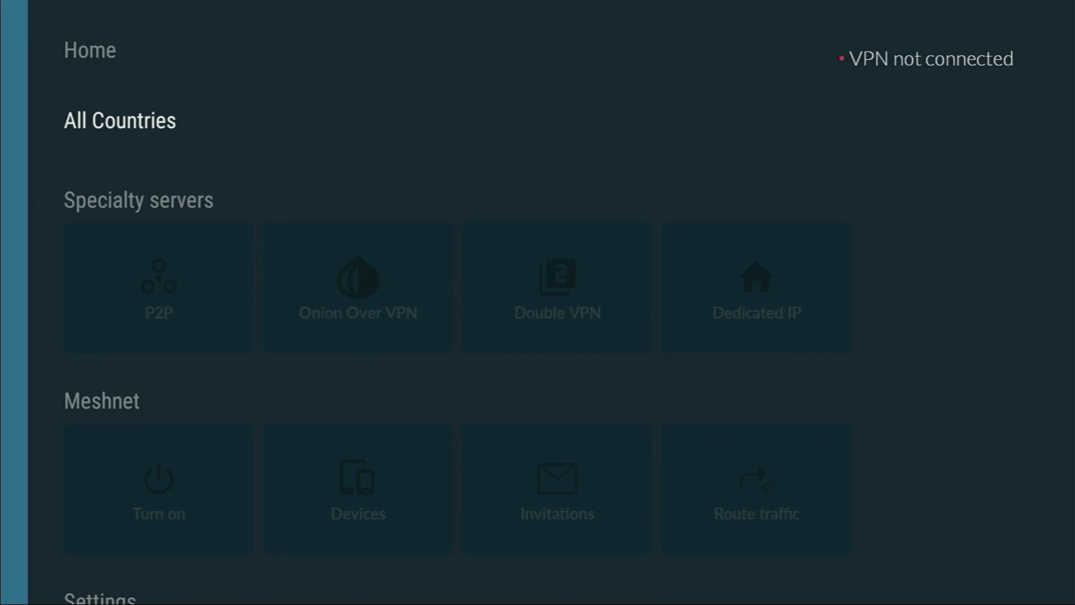
pyautogui.press('Right')
pyautogui.press('Right')
pyautogui.press('Right')
pyautogui.press('Right')
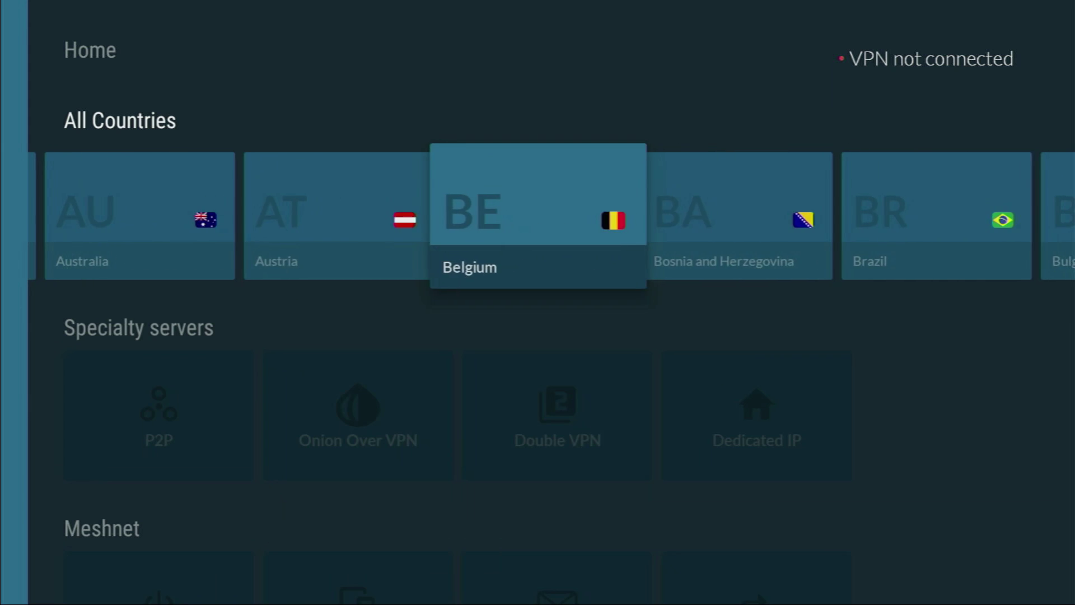
pyautogui.press('Right')
pyautogui.press('Right')
pyautogui.press('Right')
pyautogui.press('Right')
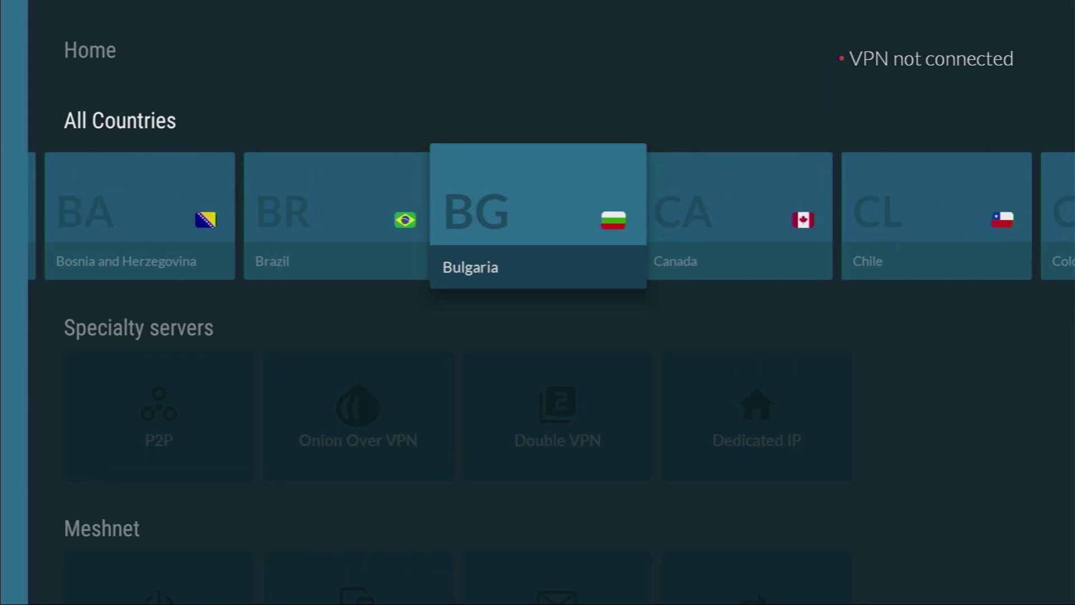
pyautogui.press('Return')
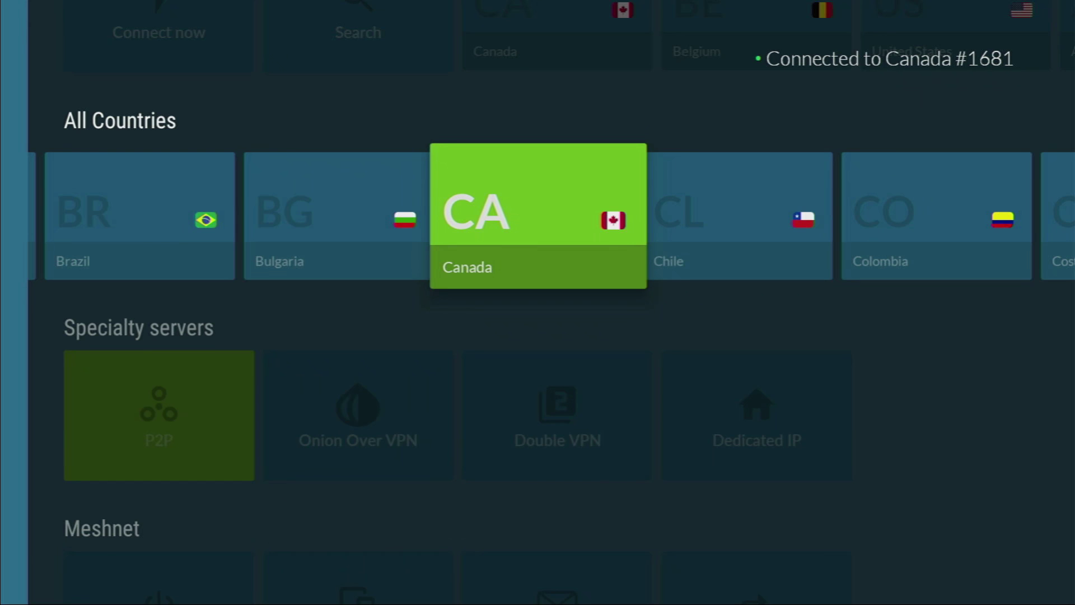
# - Browse neighbouring countries and the Home row shortcuts (Canada, Belgium), then return to All Countries
pyautogui.press('Right')
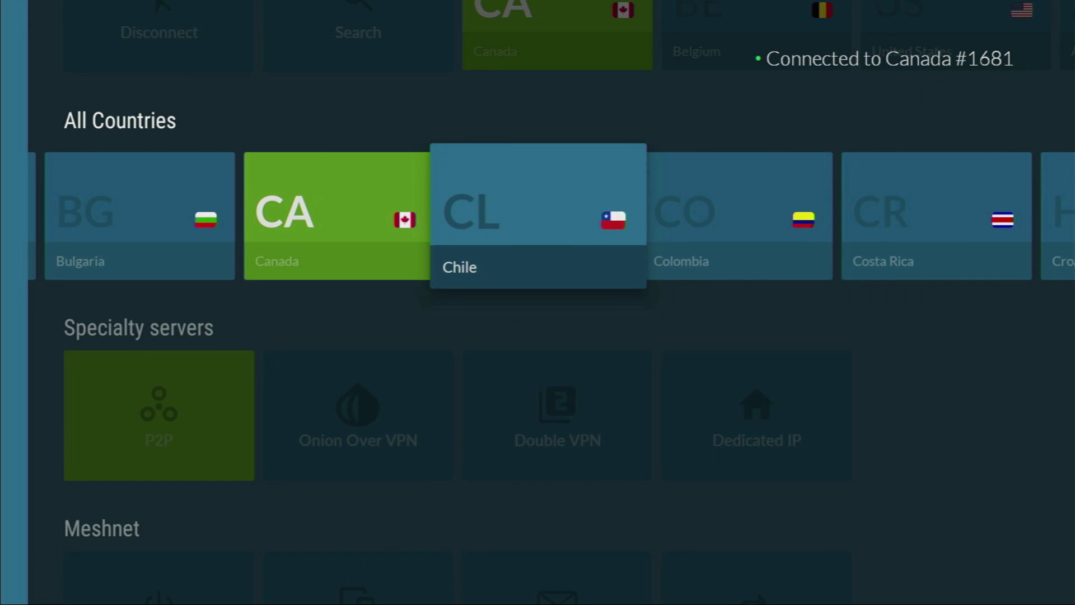
pyautogui.press('Left')
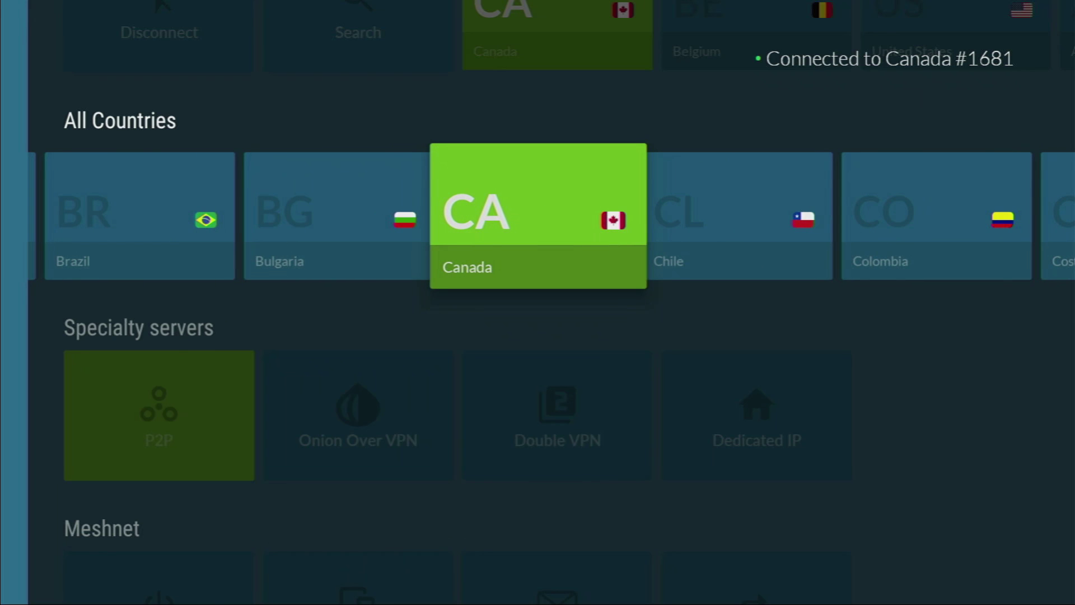
pyautogui.press('Left')
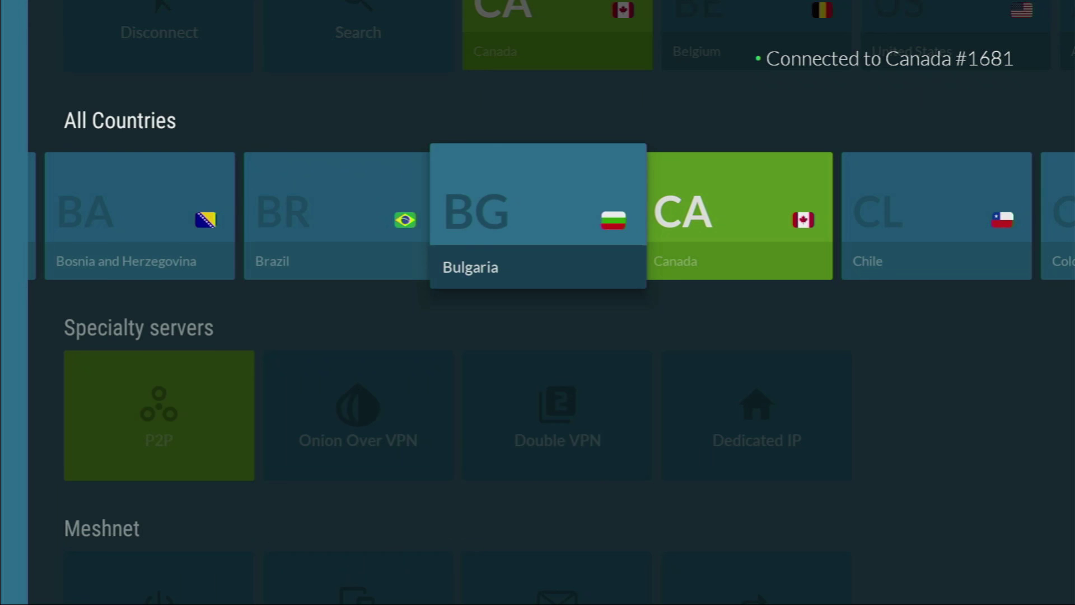
pyautogui.press('Up')
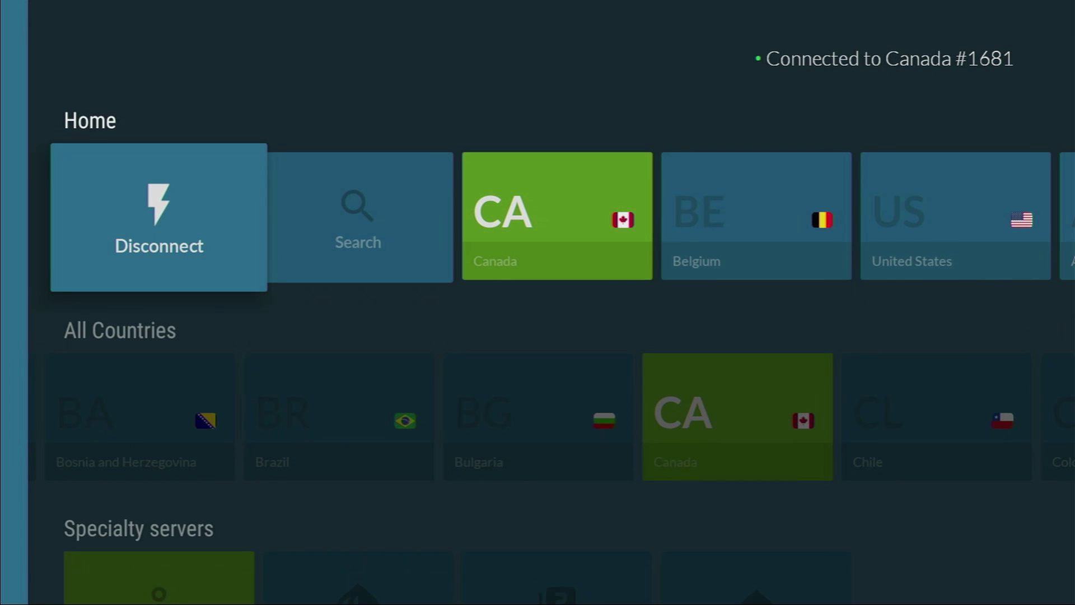
pyautogui.press('Right')
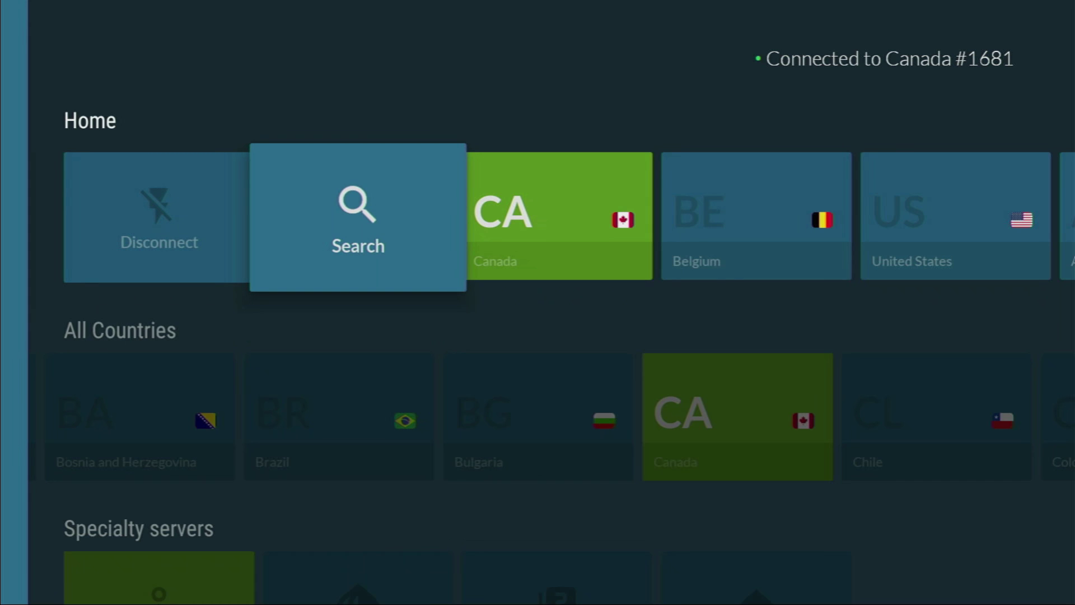
pyautogui.press('Right')
pyautogui.press('Right')
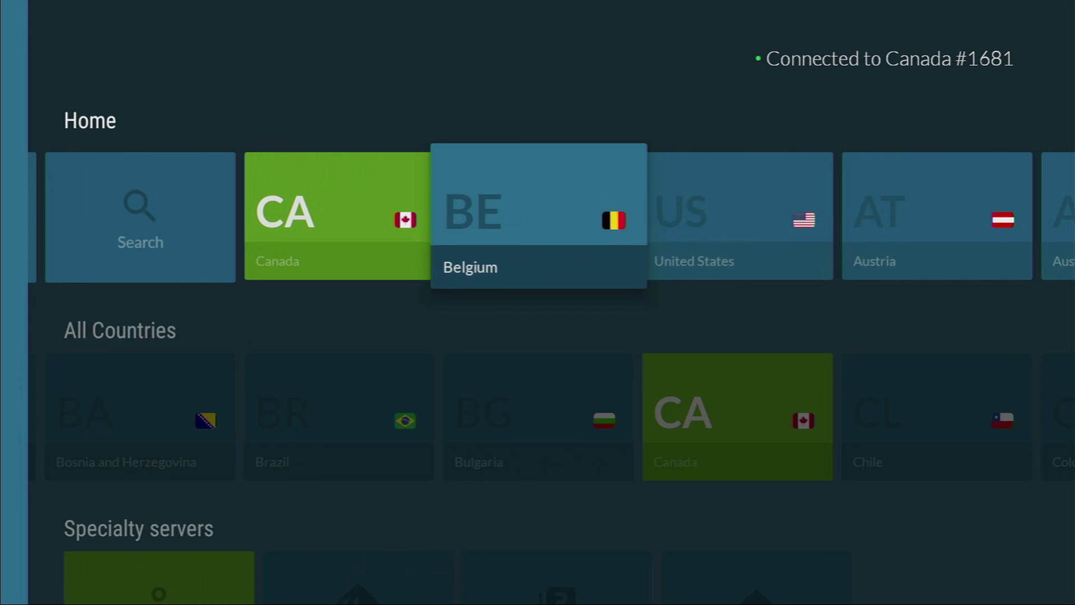
pyautogui.press('Right')
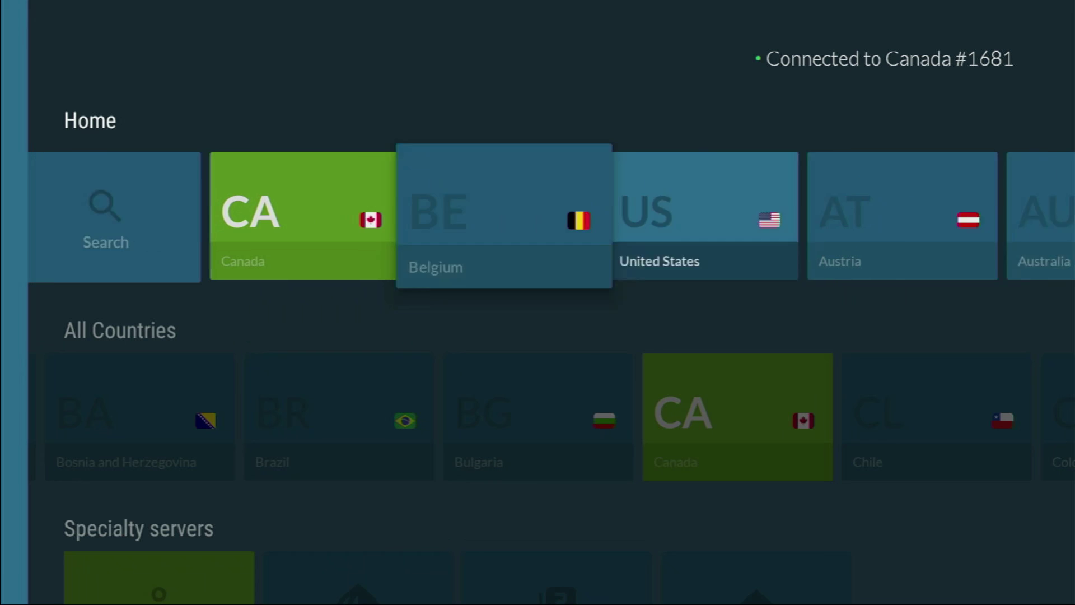
pyautogui.press('Down')
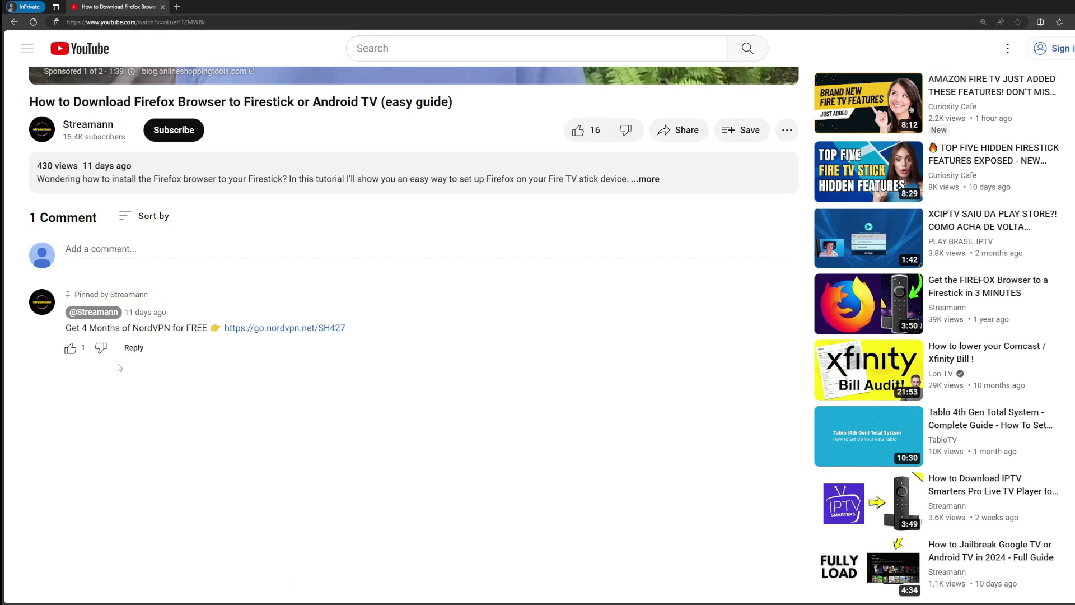
# - Open the pinned comment's go.nordvpn.net link in a new tab and highlight the extra-months headline
pyautogui.moveTo(346, 328); pyautogui.dragTo(222, 328)
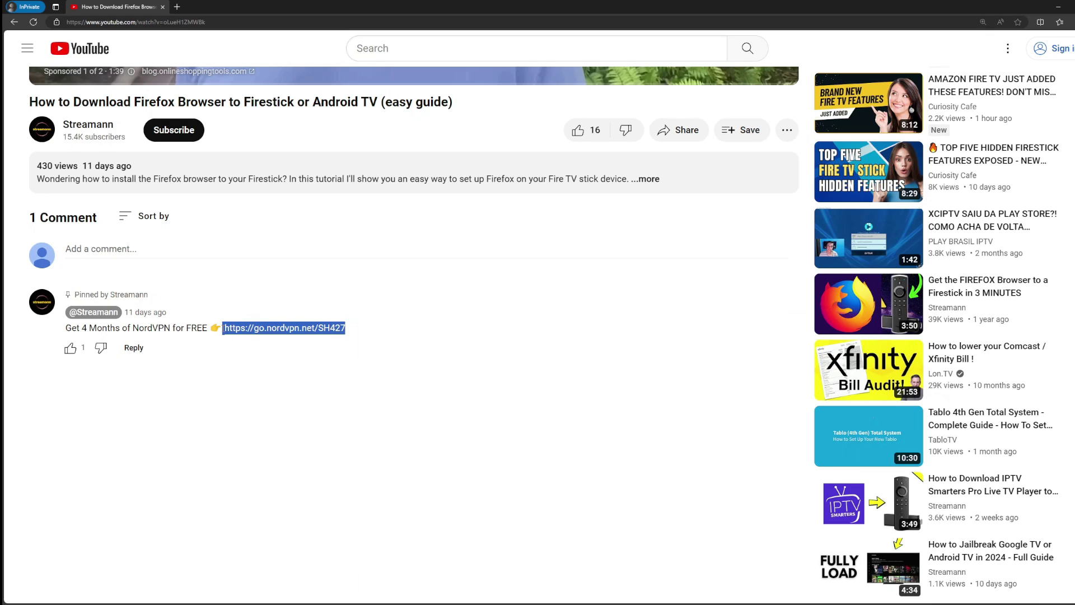
pyautogui.click(289, 330)
pyautogui.moveTo(455, 206); pyautogui.dragTo(525, 230)
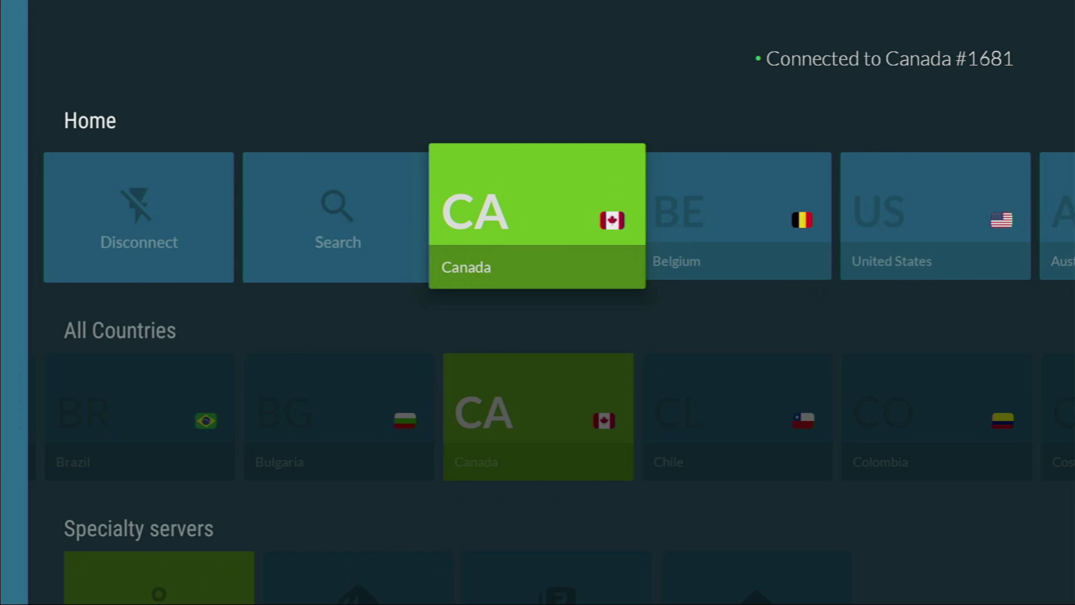
pyautogui.press('Left')
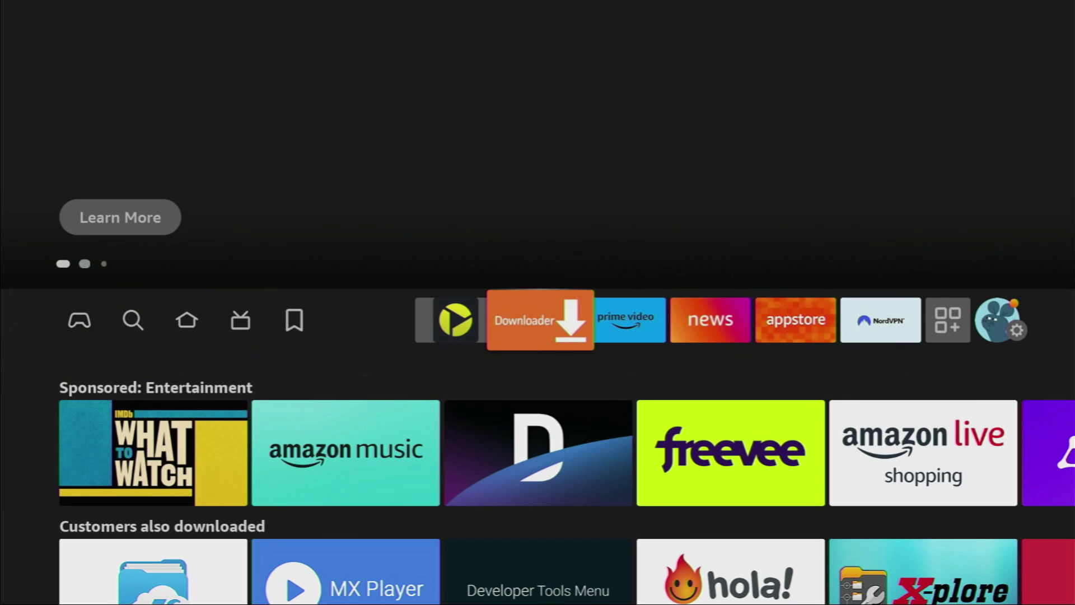
# - Open Downloader on its Home section and bring up the keyboard for the URL field
pyautogui.press('Return')
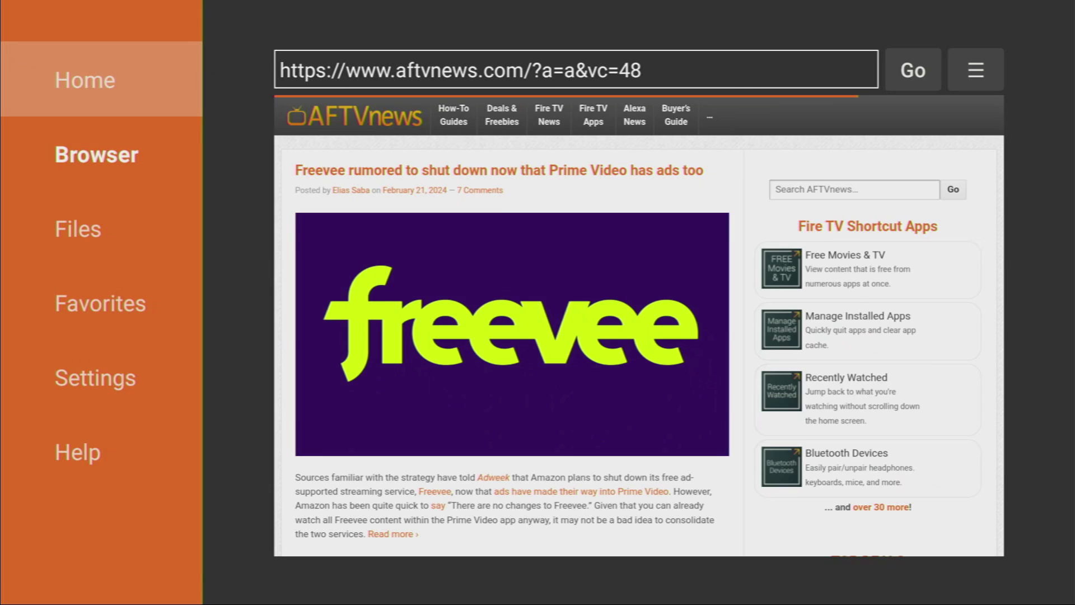
pyautogui.press('Escape')
pyautogui.press('Right')
pyautogui.press('Left')
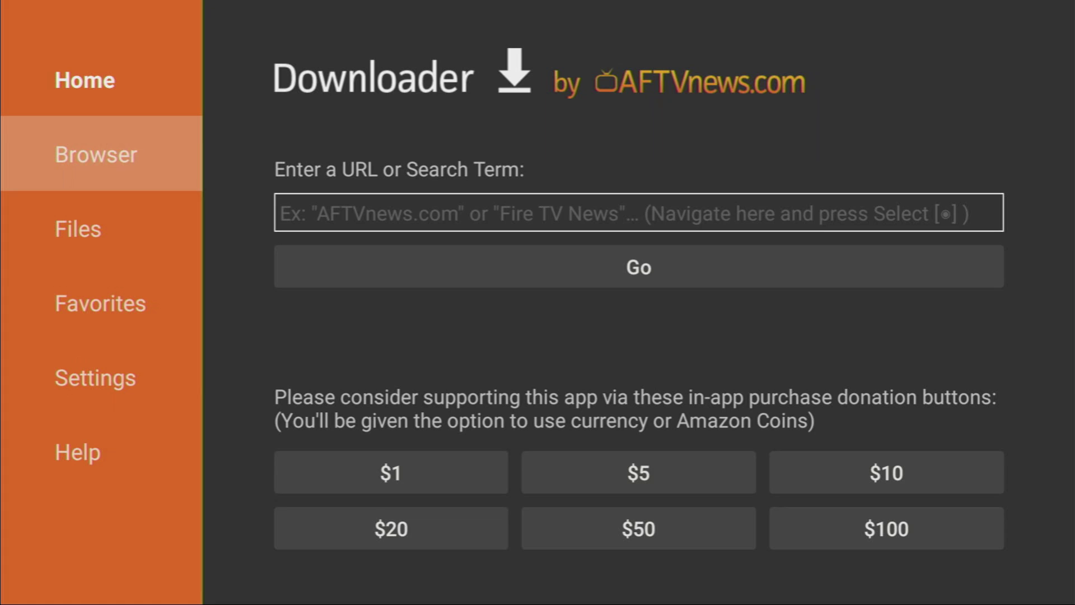
pyautogui.press('Right')
pyautogui.press('Return')
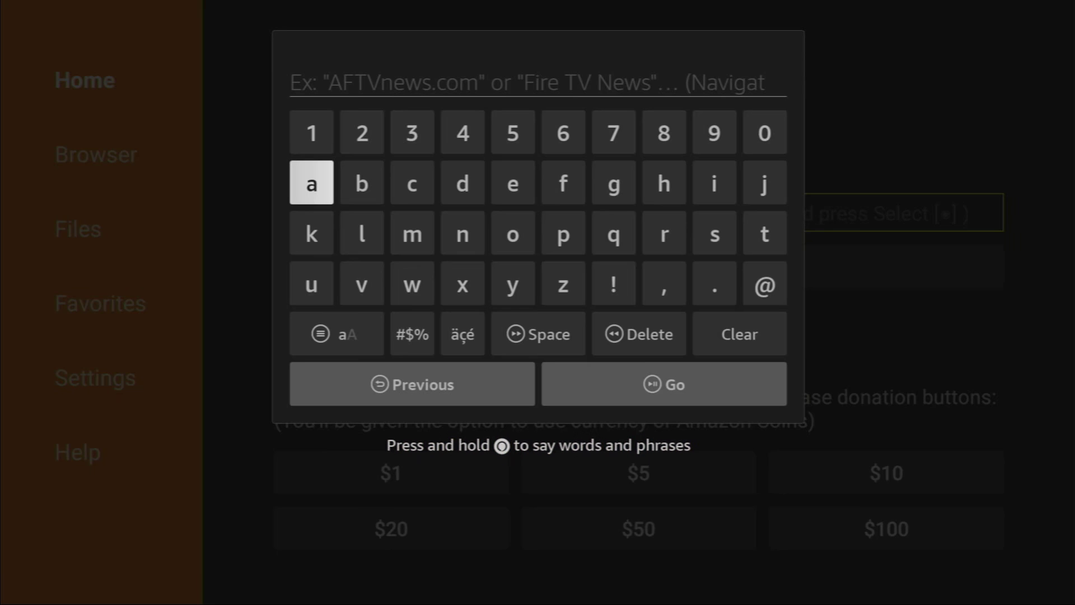
# - Enter applinked.store and press Go to load the site
pyautogui.write('applinked.store')
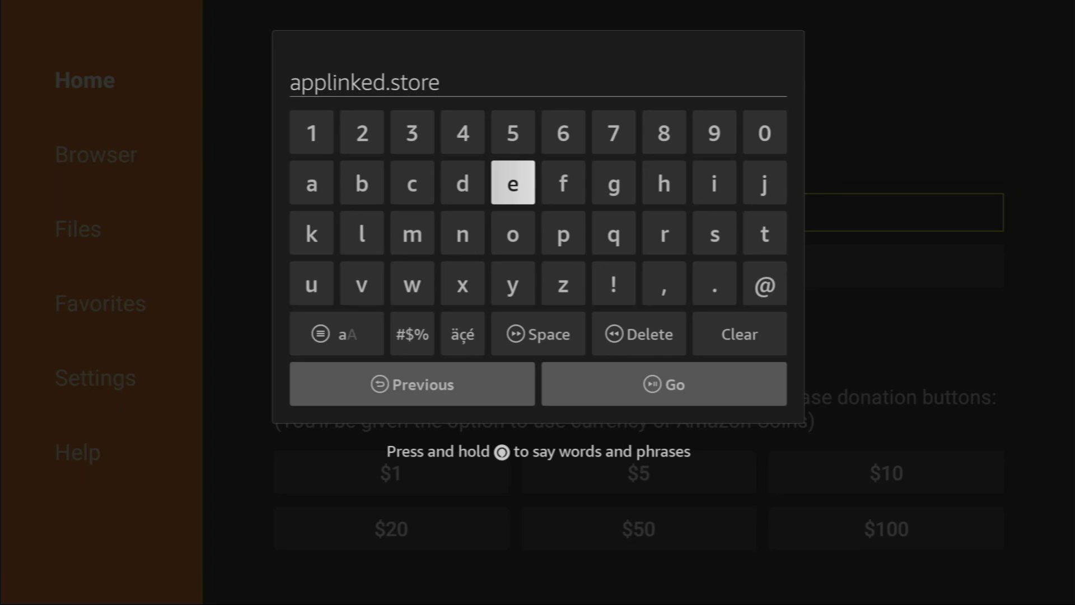
pyautogui.press('Down')
pyautogui.press('Down')
pyautogui.press('Down')
pyautogui.press('Down')
pyautogui.press('Right')
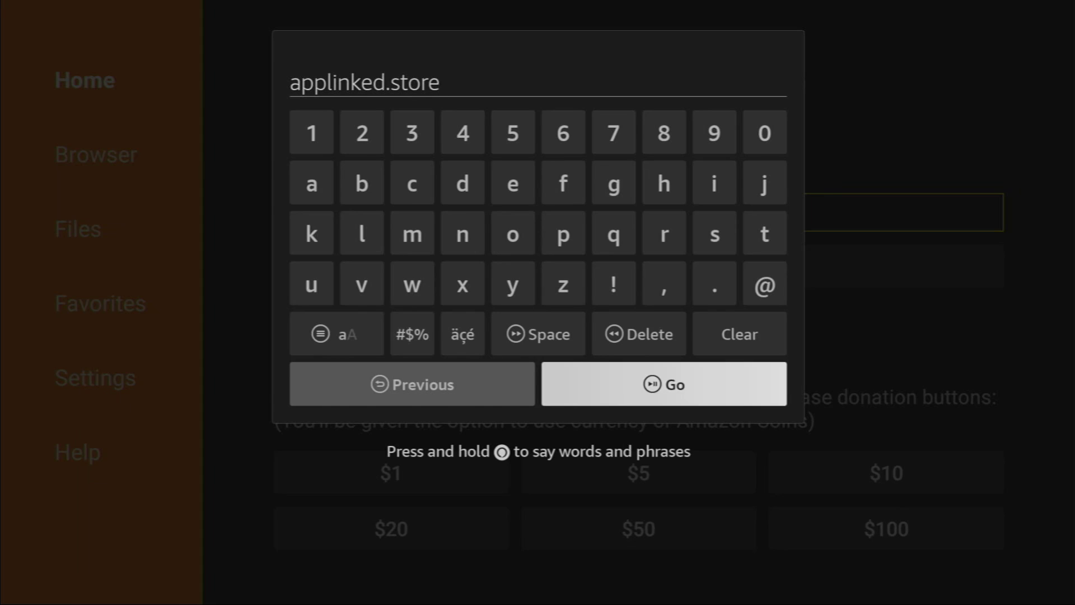
pyautogui.press('Return')
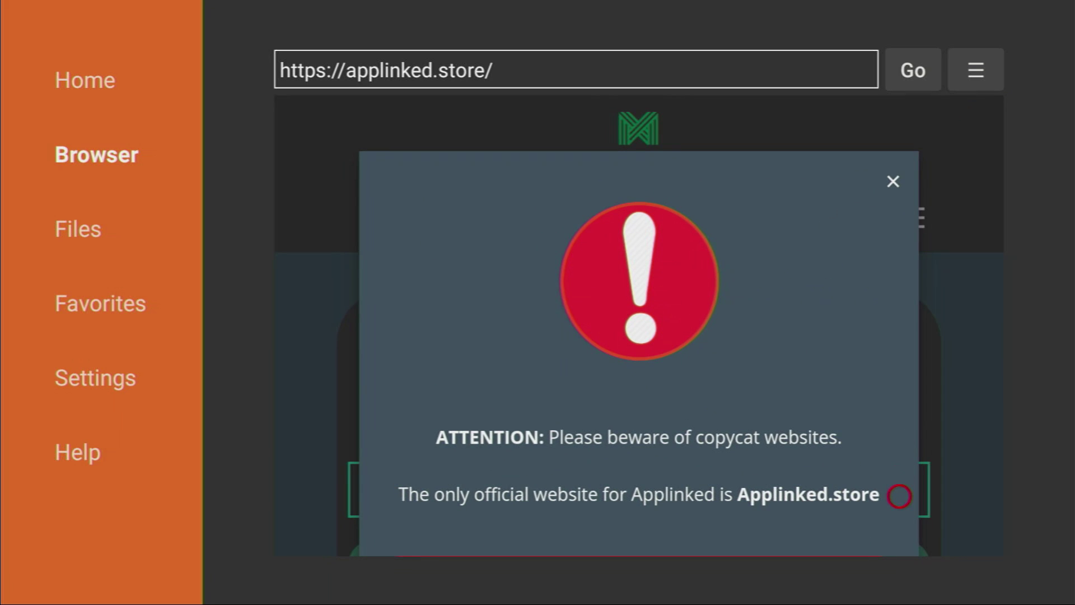
# - Dismiss the copycat warning, install AppLinked, and finish with Done instead of Open
pyautogui.scroll(-2, 899, 530)
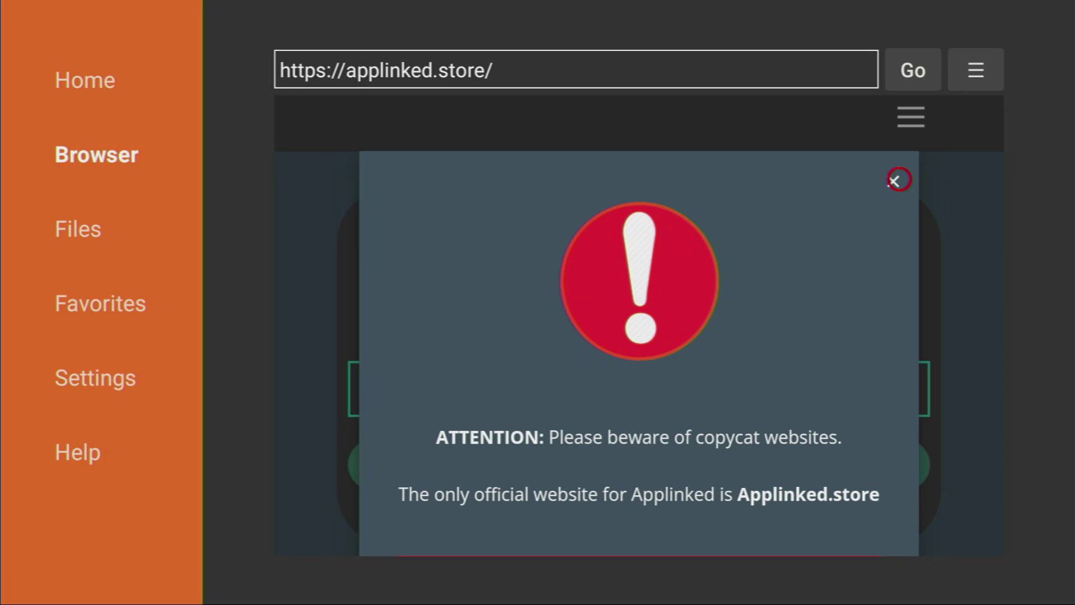
pyautogui.click(900, 179)
pyautogui.scroll(-5, 897, 530)
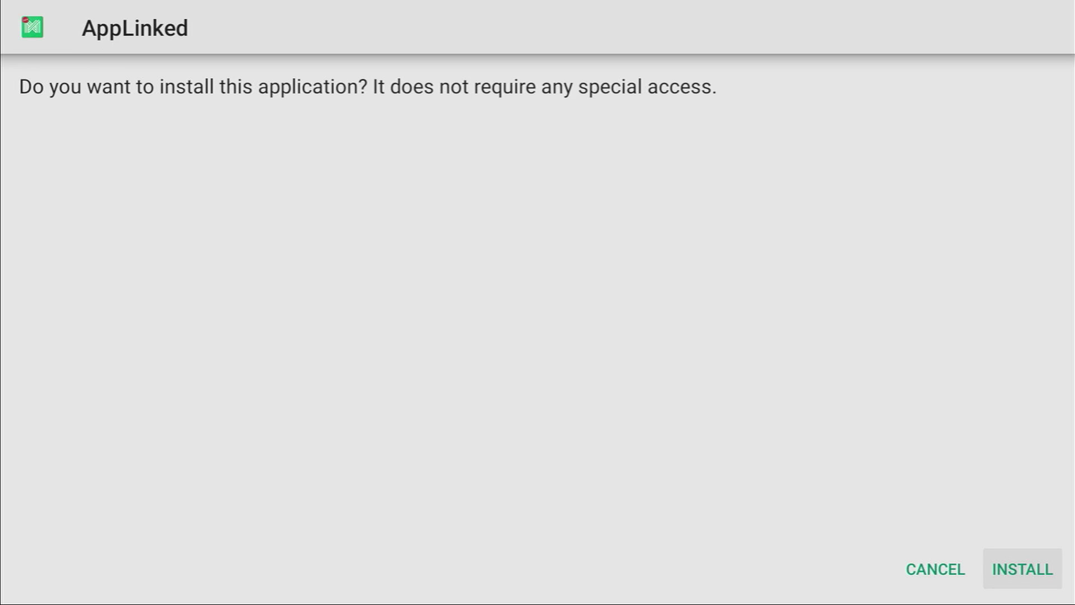
pyautogui.press('Return')
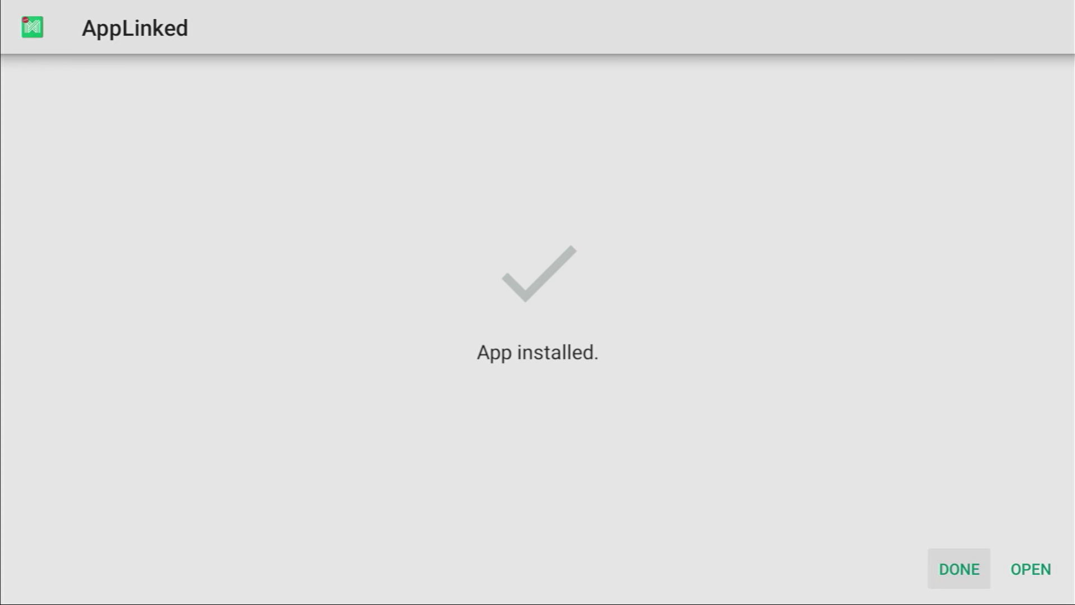
pyautogui.press('Right')
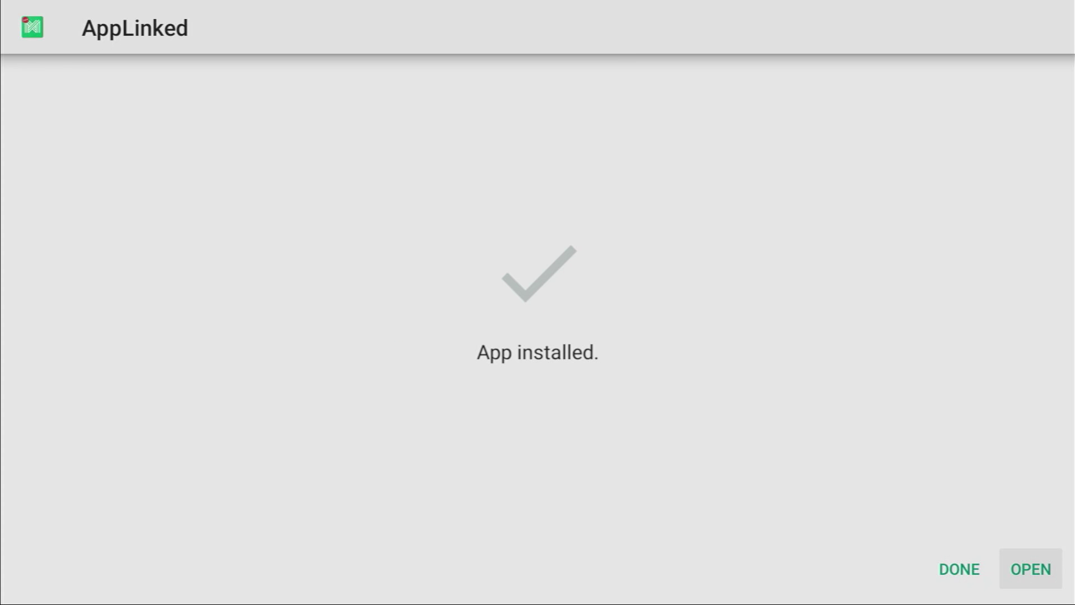
pyautogui.press('Left')
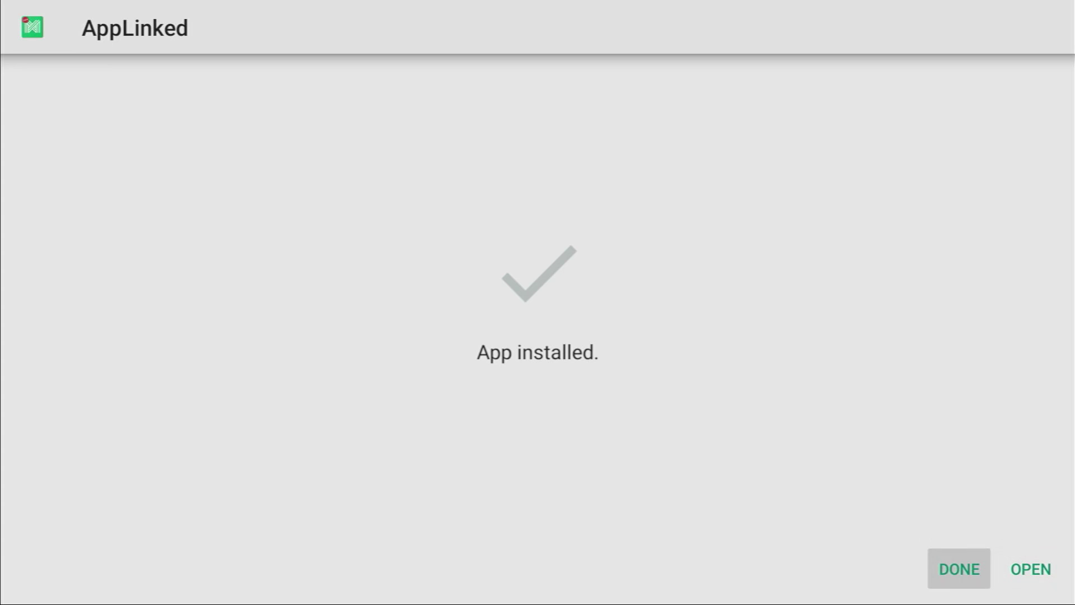
pyautogui.press('Return')
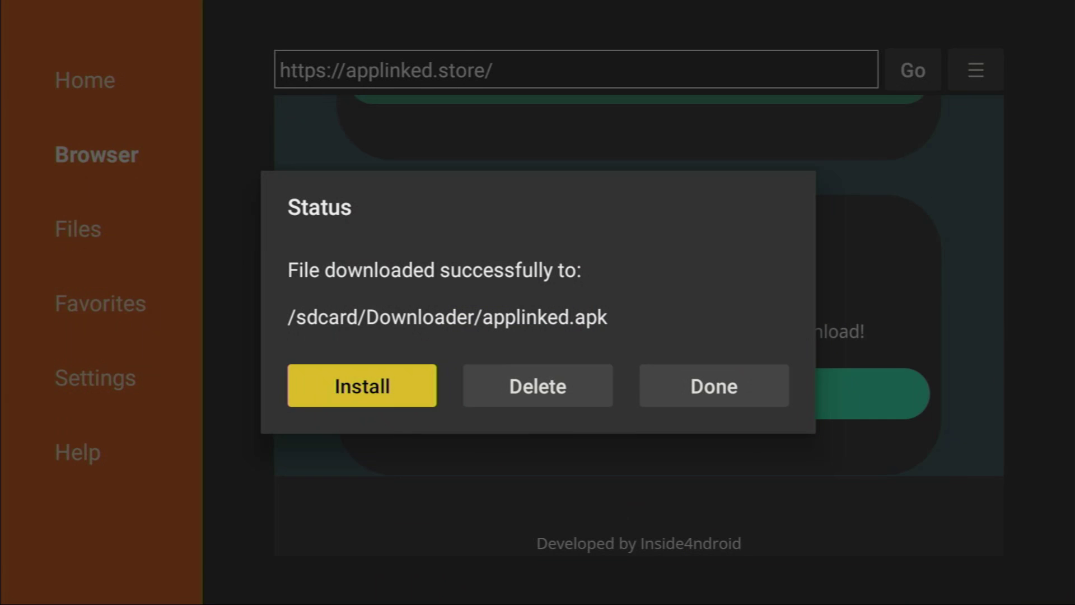
# - Delete the downloaded applinked.apk file and confirm the deletion
pyautogui.press('Right')
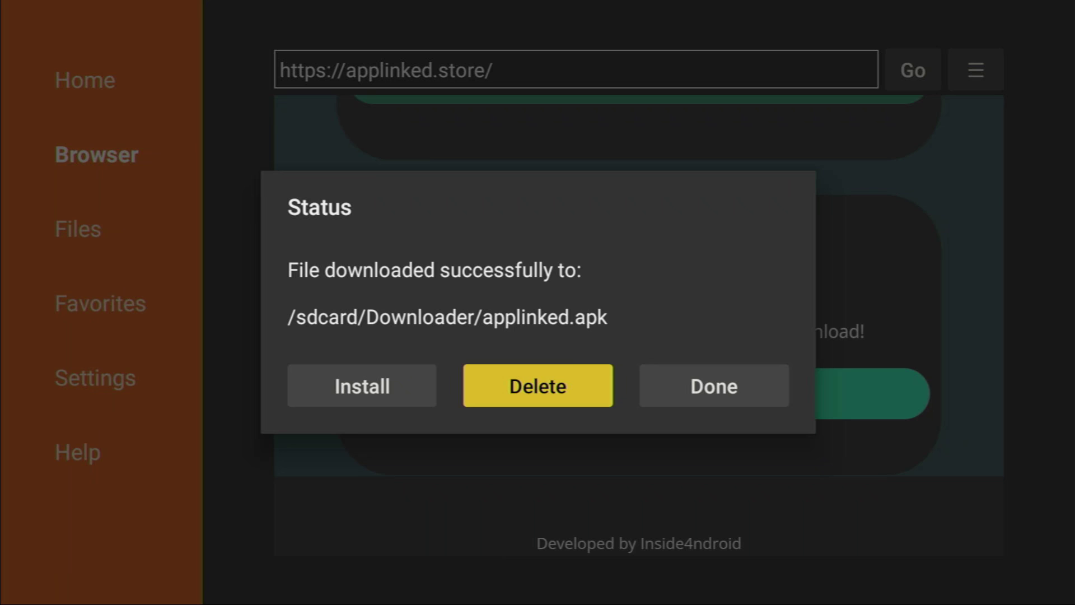
pyautogui.press('Return')
pyautogui.press('Left')
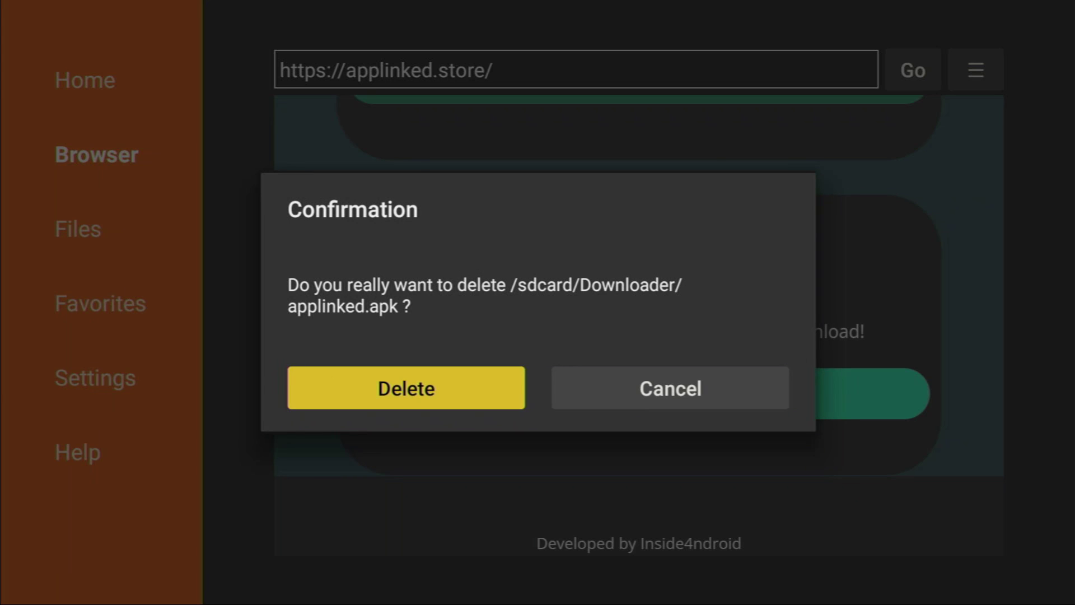
pyautogui.press('Return')
# - Return to the Fire TV home screen and open Your Apps & Channels
pyautogui.press('Home')
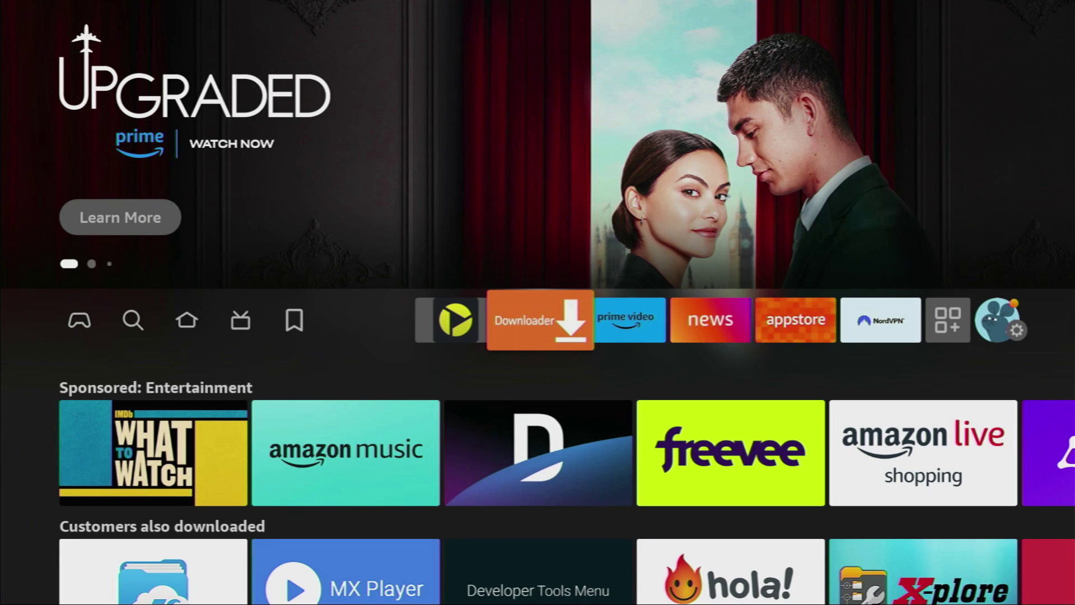
pyautogui.press('Left')
pyautogui.press('Left')
pyautogui.press('Left')
pyautogui.press('Right')
pyautogui.press('Right')
pyautogui.press('Right')
pyautogui.press('Right')
pyautogui.press('Right')
pyautogui.press('Right')
pyautogui.press('Right')
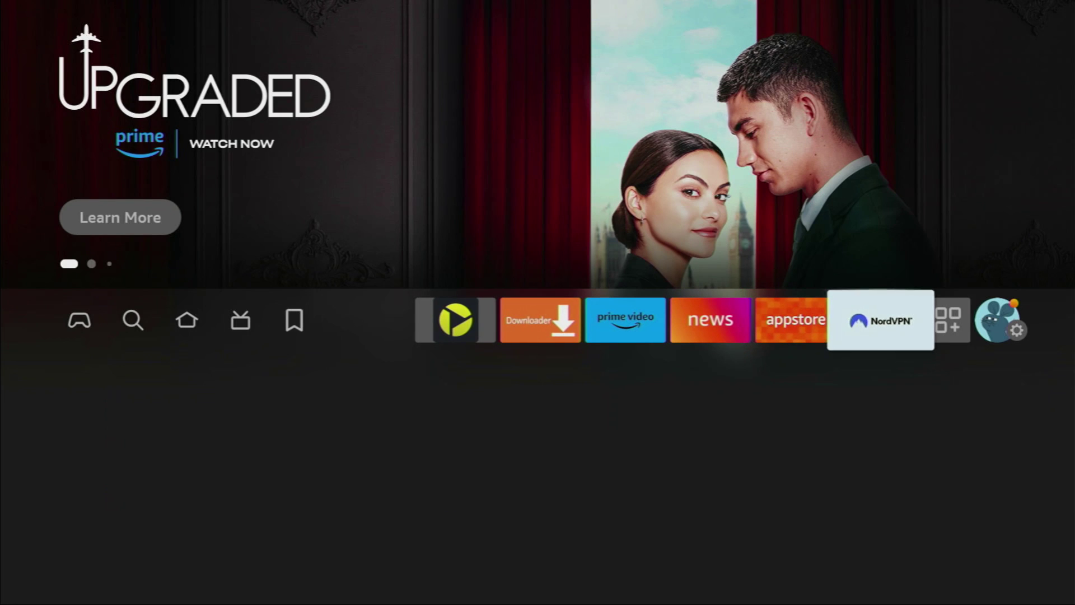
pyautogui.press('Right')
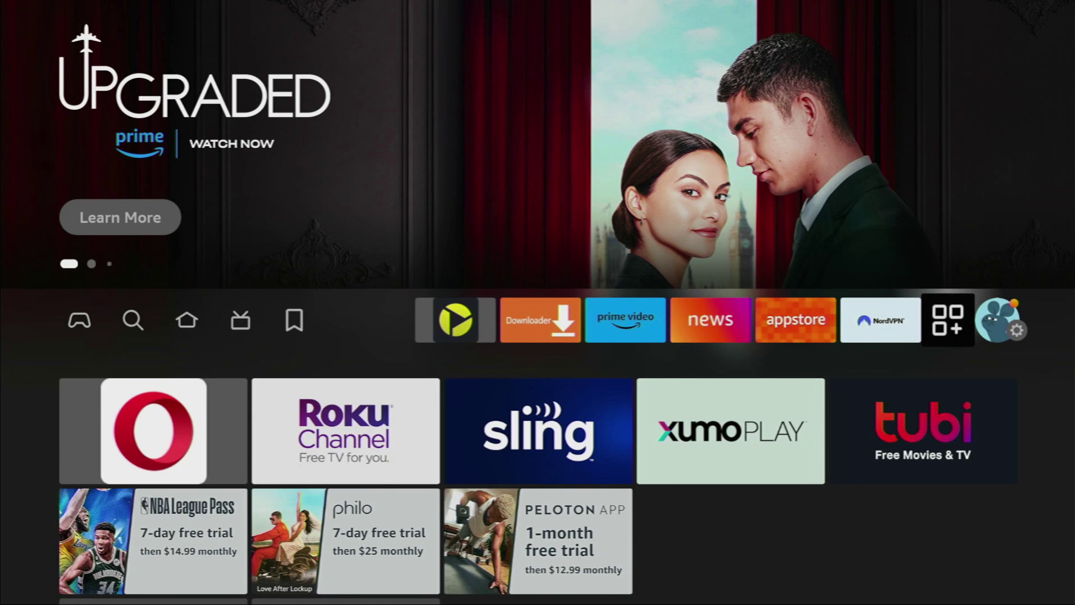
pyautogui.press('Return')
# - Move the AppLinked tile to the front using its Menu option Move to front
pyautogui.press('Down')
pyautogui.press('Down')
pyautogui.press('Down')
pyautogui.press('Down')
pyautogui.press('Down')
pyautogui.press('Down')
pyautogui.press('Right')
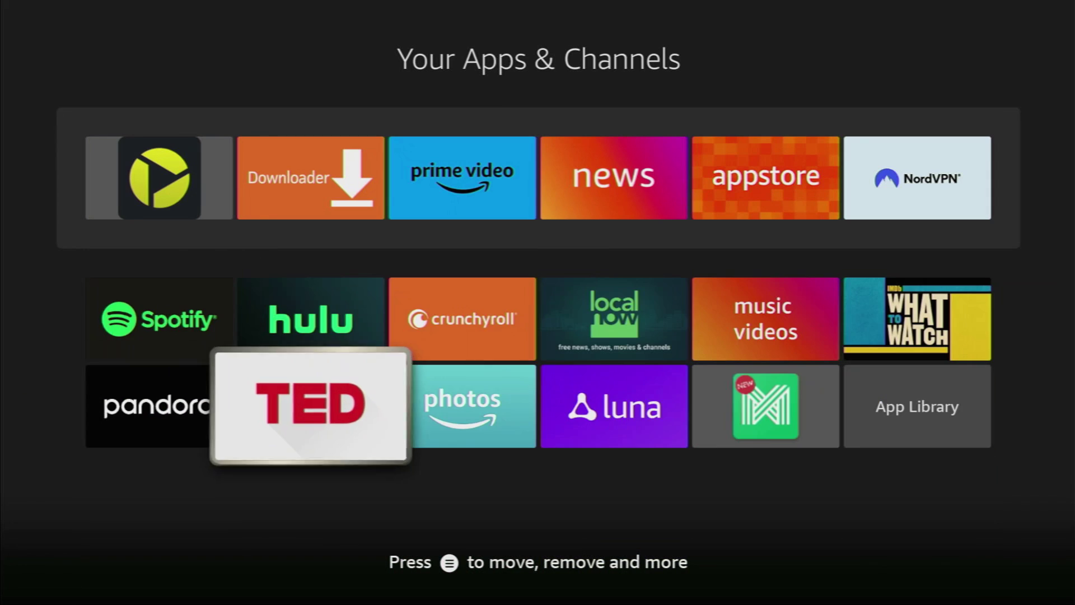
pyautogui.press('Right')
pyautogui.press('Right')
pyautogui.press('Right')
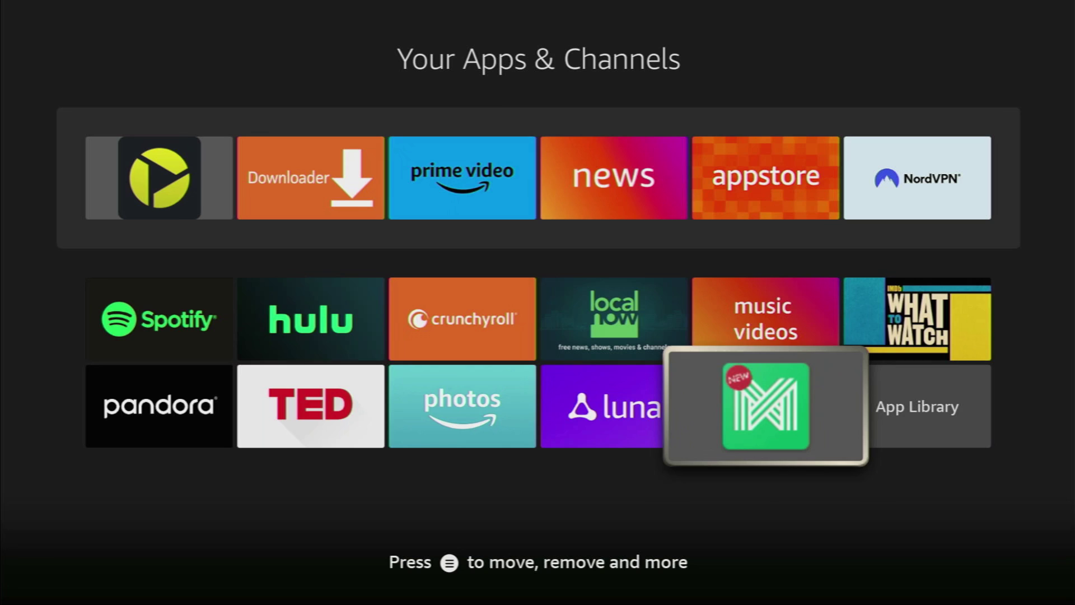
pyautogui.press('Menu')
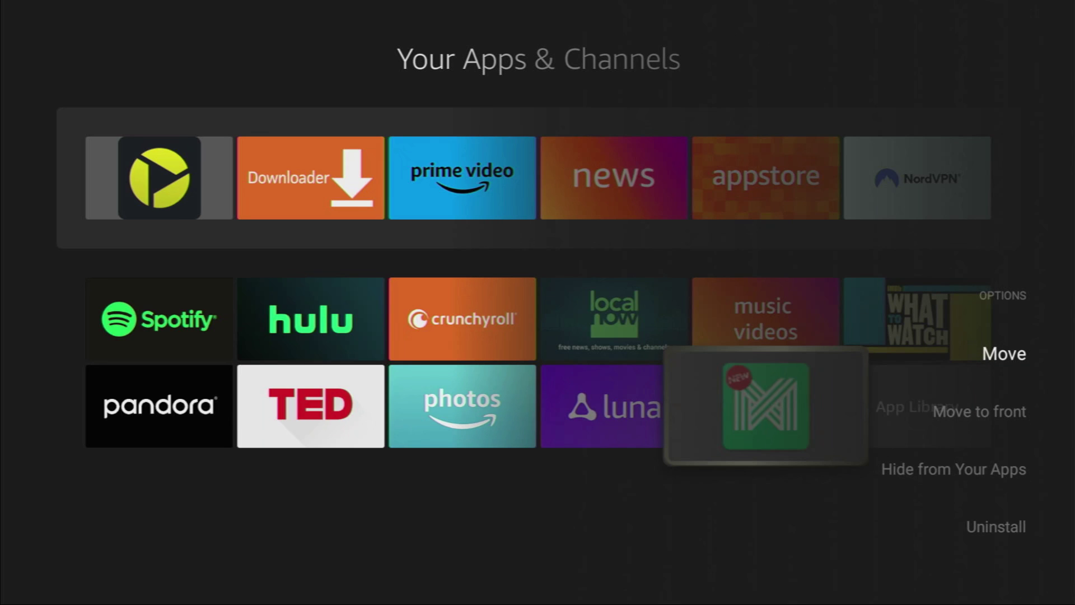
pyautogui.press('Down')
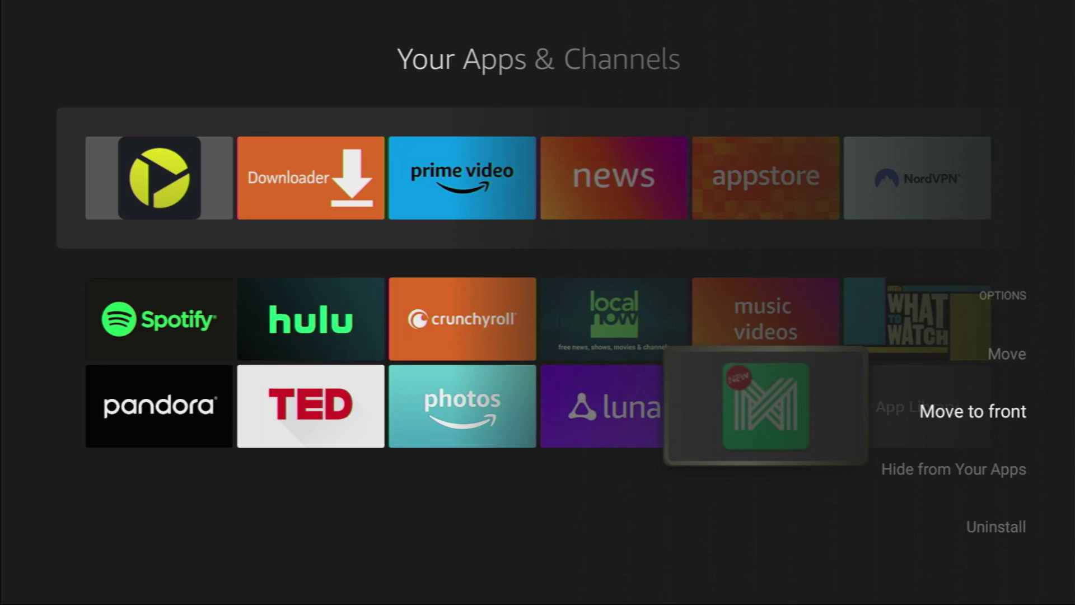
pyautogui.press('Return')
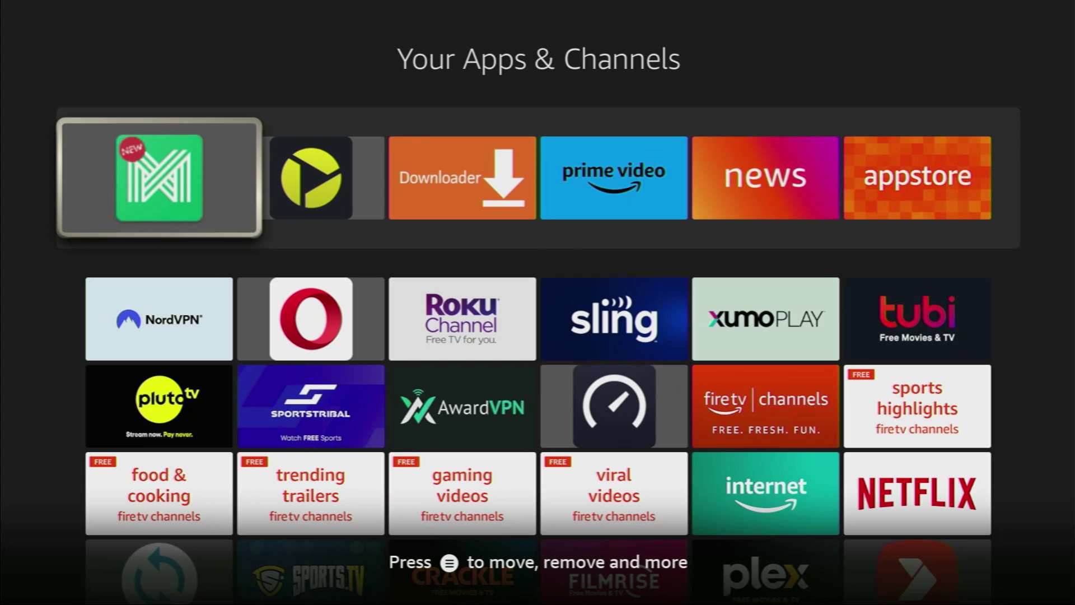
pyautogui.press('Down')
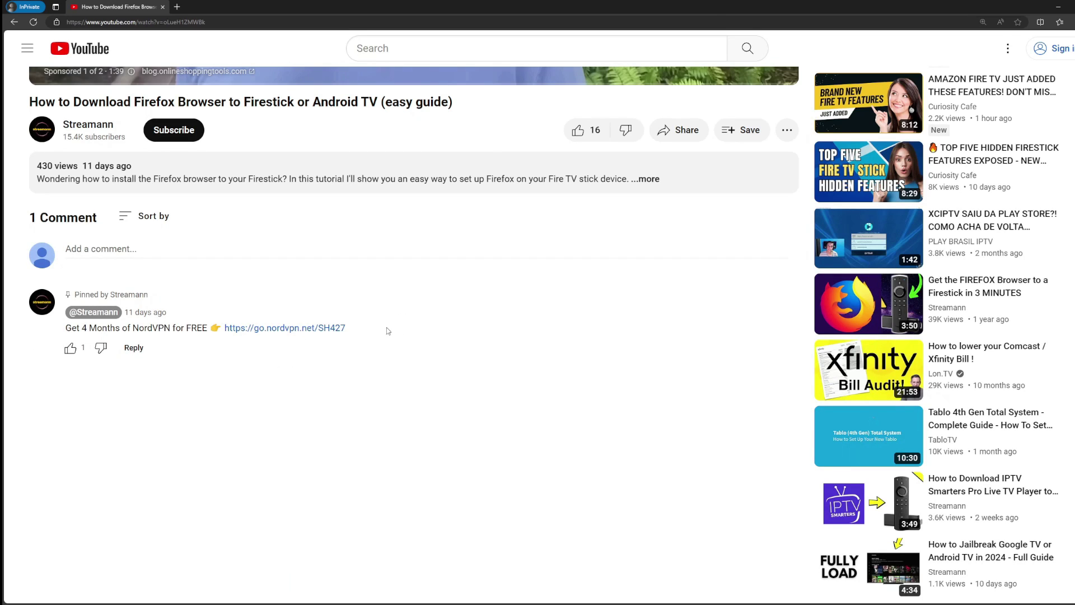
# - Open the pinned comment's NordVPN link in a new tab and choose Get NordVPN on the deal page
pyautogui.moveTo(388, 330); pyautogui.dragTo(223, 328)
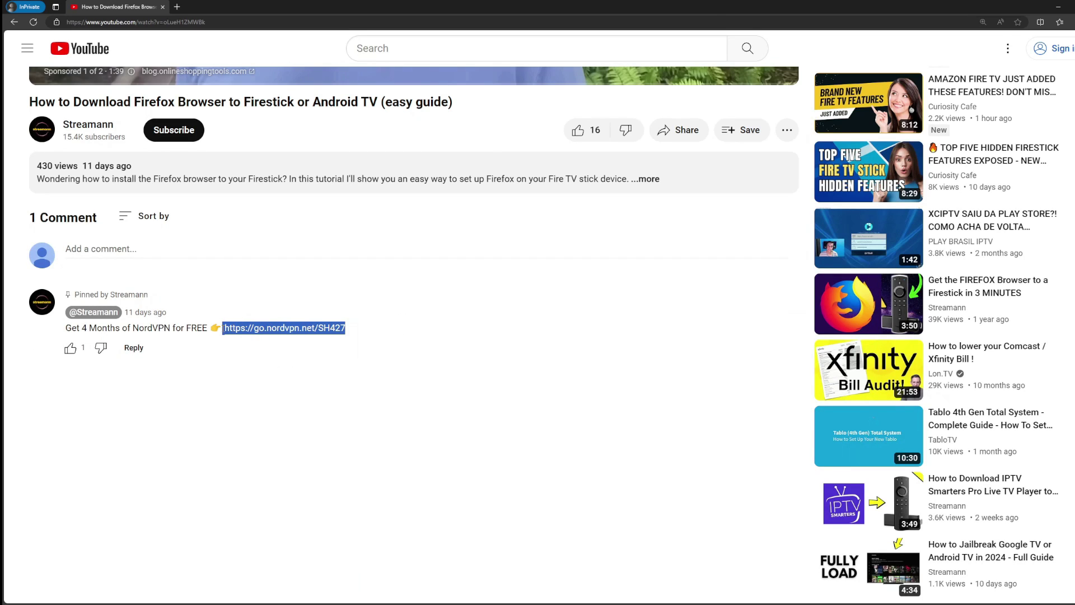
pyautogui.click(290, 332)
pyautogui.moveTo(455, 206); pyautogui.dragTo(459, 239)
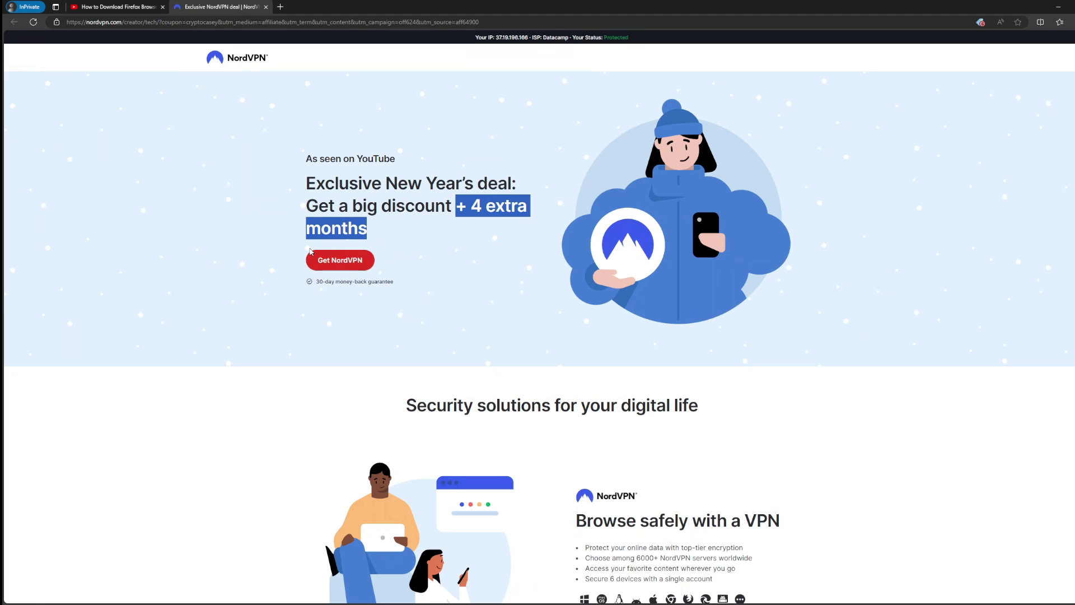
pyautogui.click(346, 265)
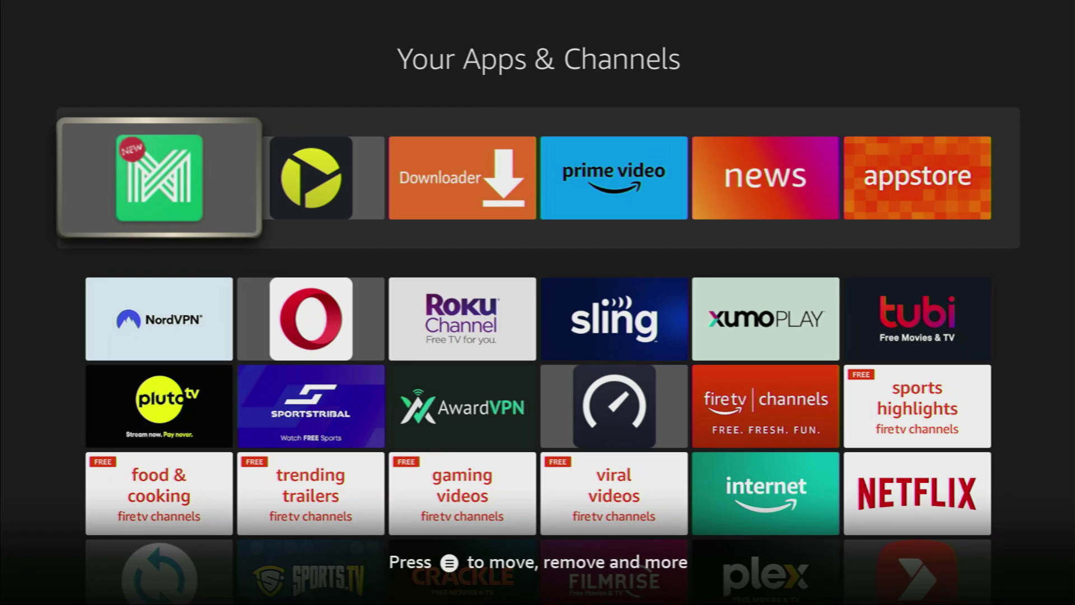
# - Launch AppLinked and move across its store options down to Public Store
pyautogui.press('Return')
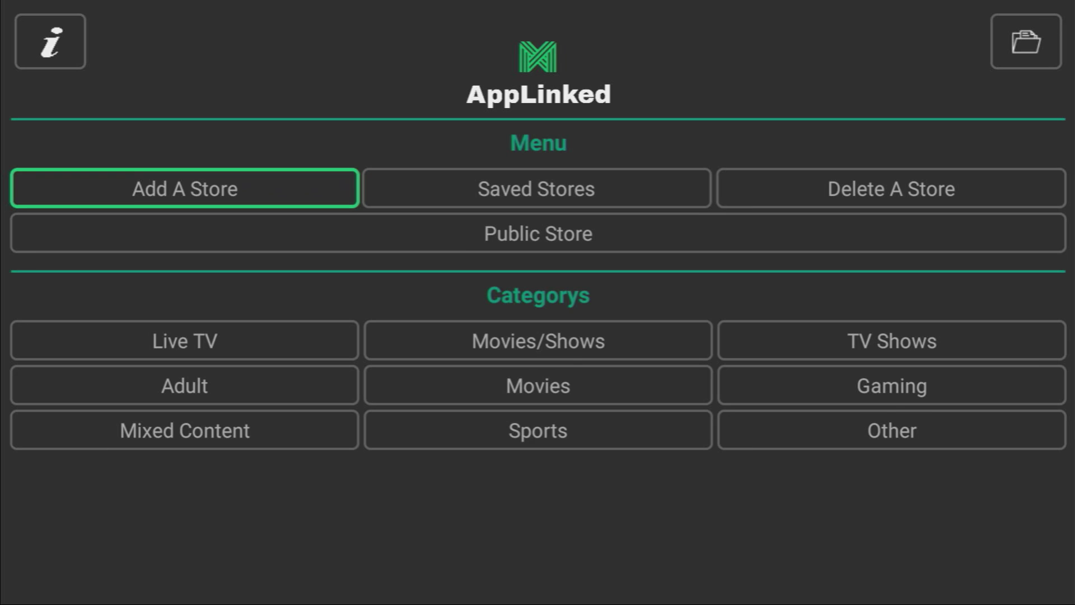
pyautogui.press('Right')
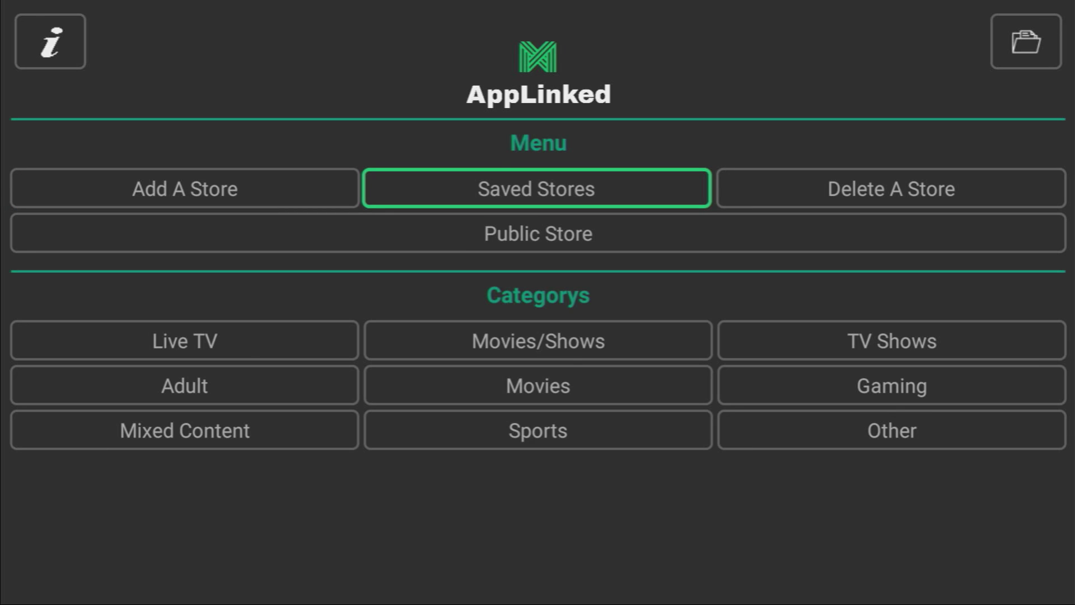
pyautogui.press('Right')
pyautogui.press('Down')
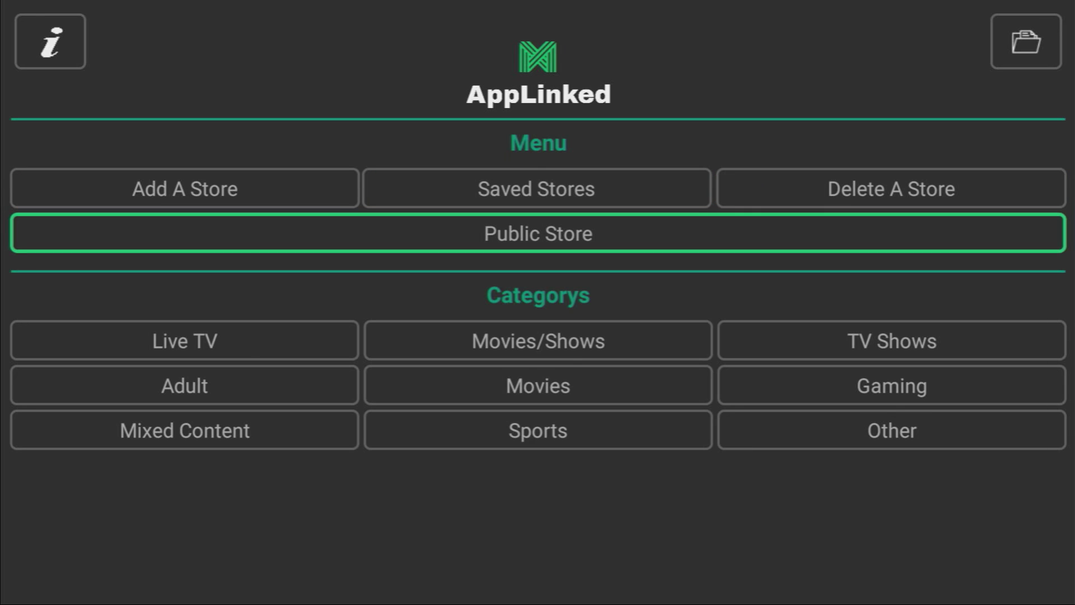
# - Browse the Categorys section entries, ending on the Adult category
pyautogui.press('Down')
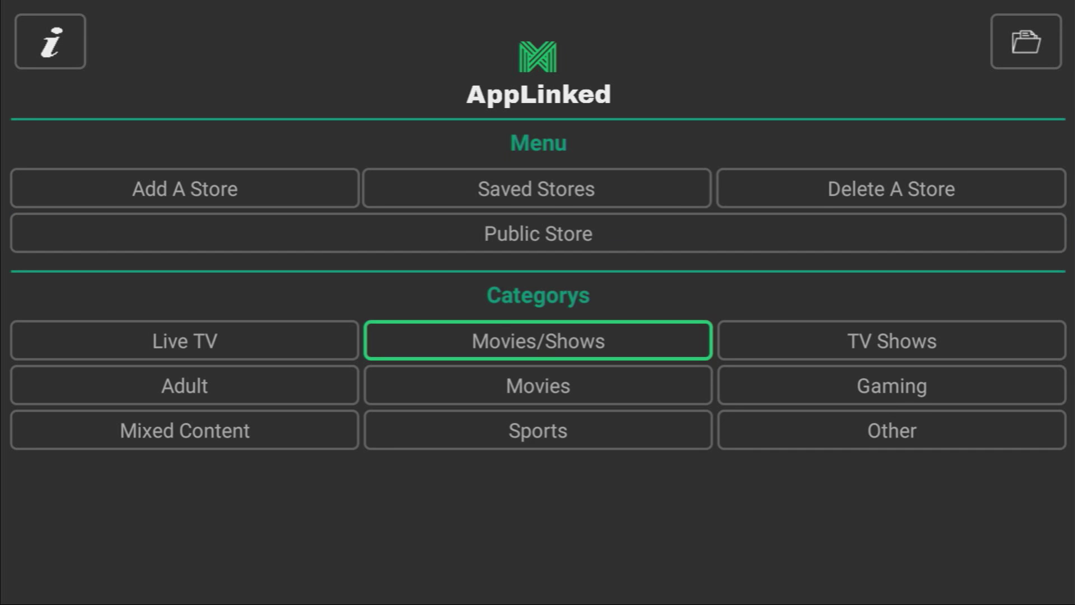
pyautogui.press('Left')
pyautogui.press('Right')
pyautogui.press('Right')
pyautogui.press('Left')
pyautogui.press('Left')
pyautogui.press('Down')
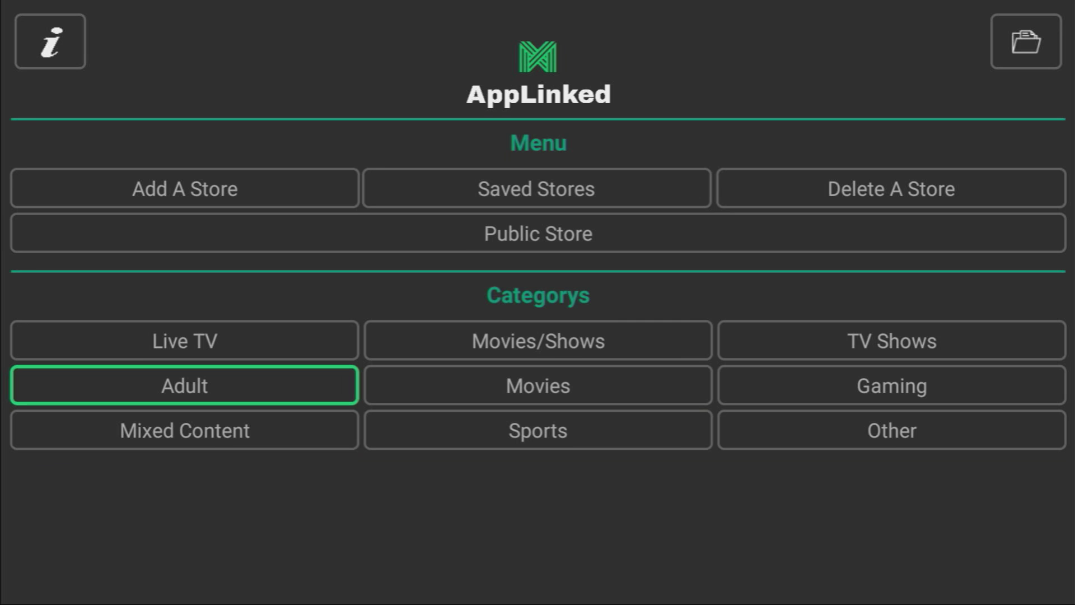